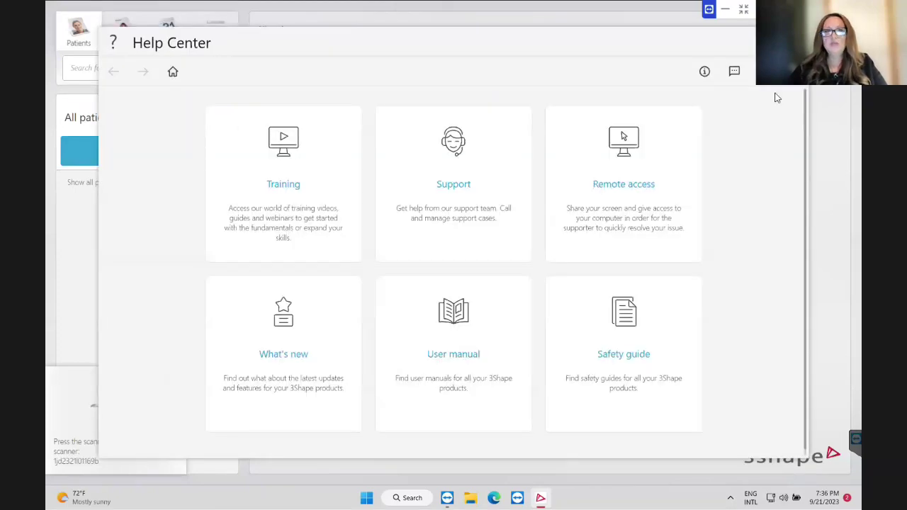
# Try starting remote access, then open the 3Shape Community training site in Edge
pyautogui.click(635, 148)
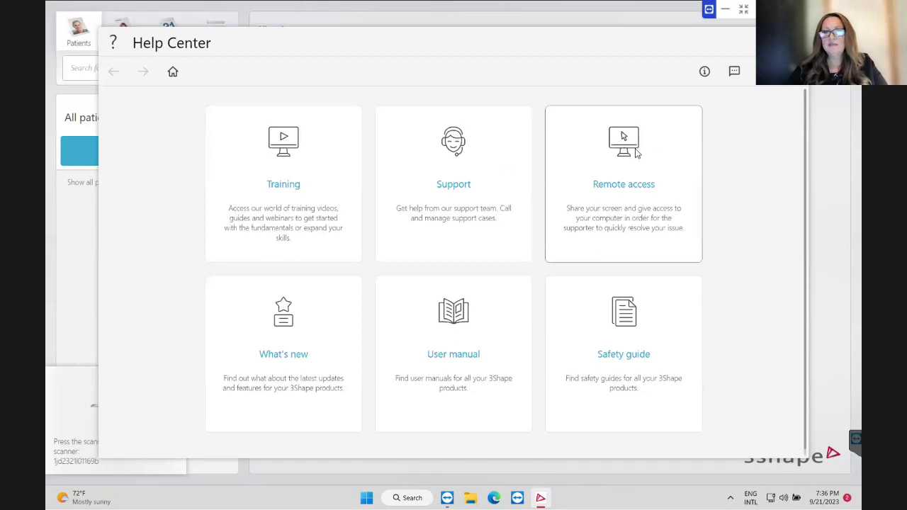
pyautogui.click(621, 148)
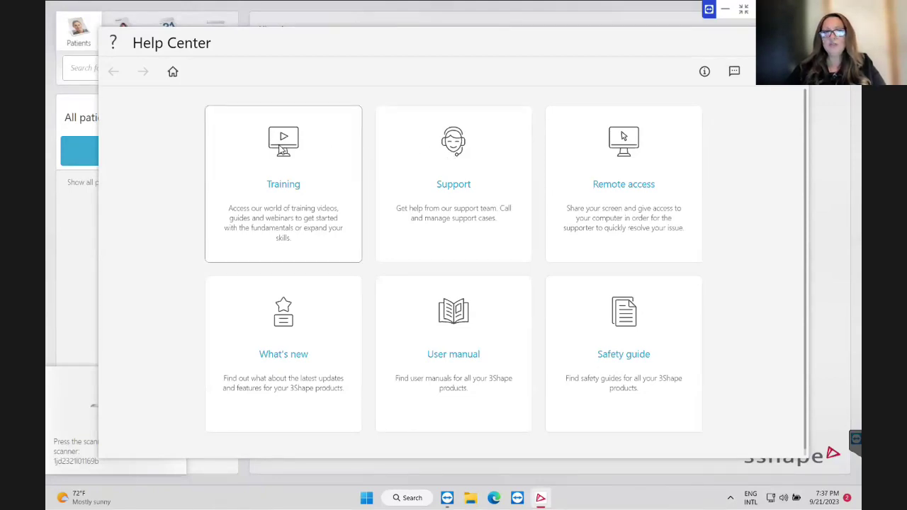
pyautogui.click(282, 149)
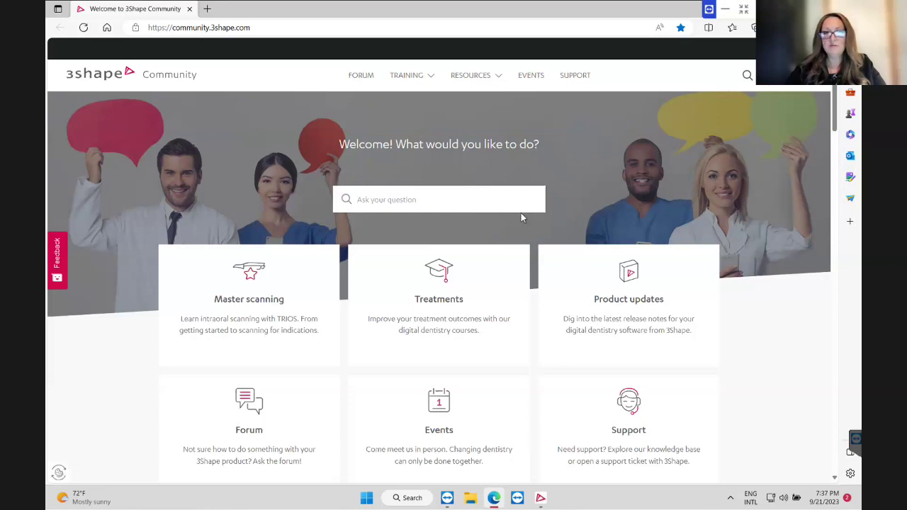
# Go to the Digital Dentistry Training page on 3Shape Community, then return to Help Center
pyautogui.click(326, 265)
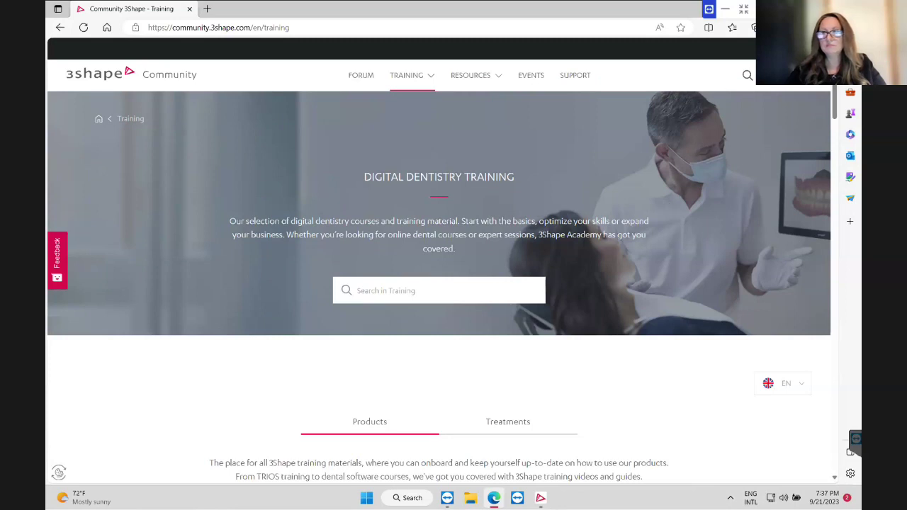
pyautogui.tripleClick(707, 75)
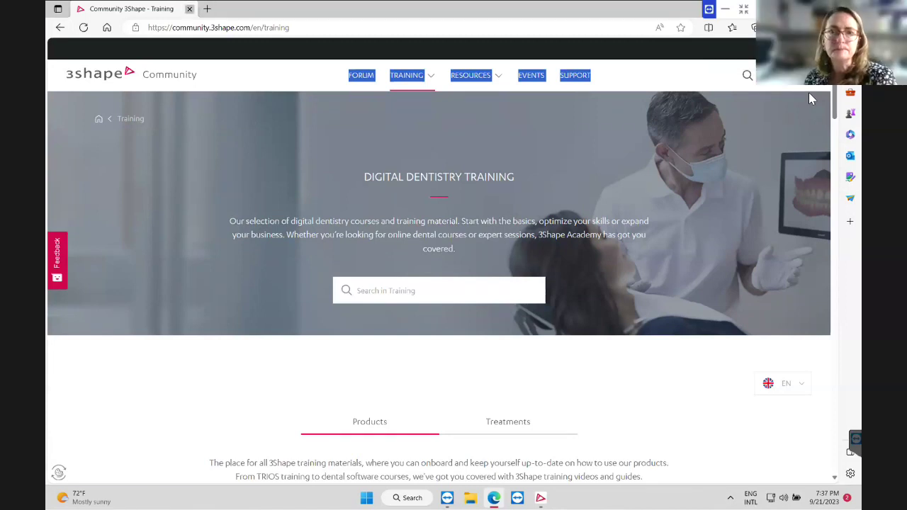
pyautogui.hotkey('alt', 'Tab')
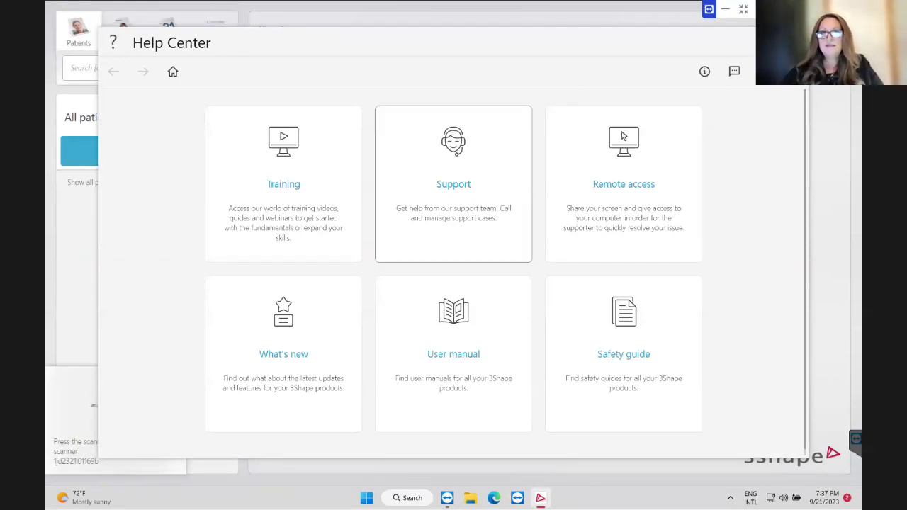
# Close Help Center and open the TRIOS Scan settings under More > Settings
pyautogui.click(826, 39)
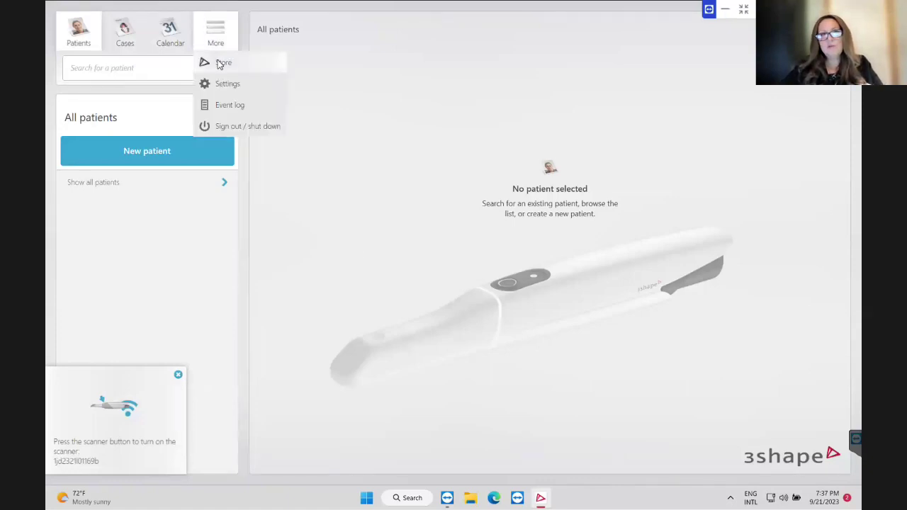
pyautogui.click(222, 87)
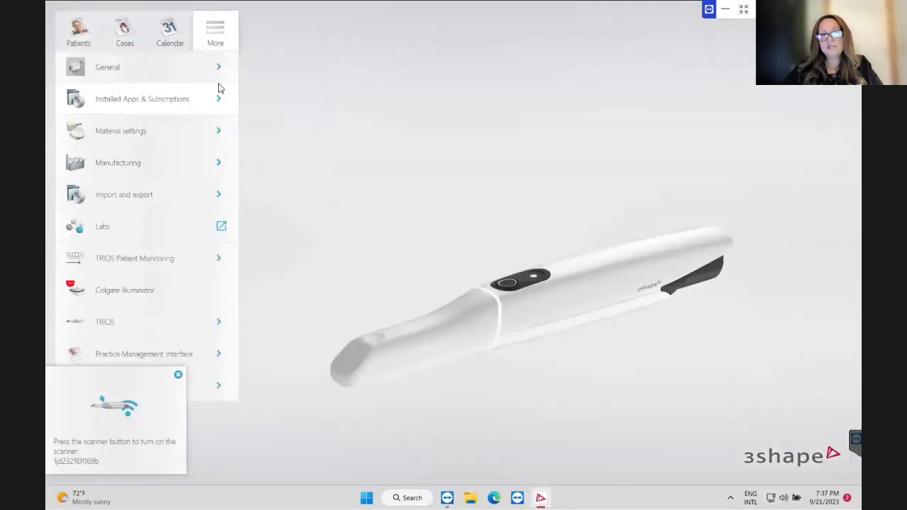
pyautogui.click(178, 321)
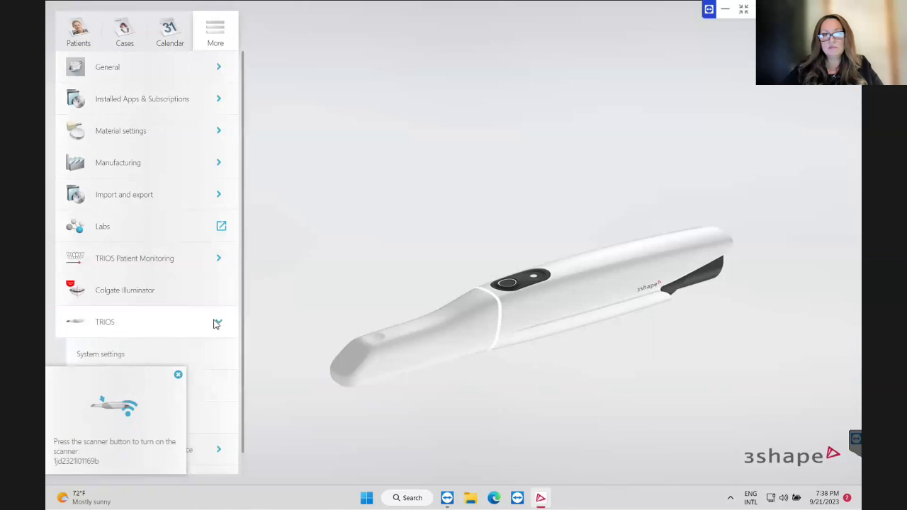
pyautogui.click(178, 375)
pyautogui.click(187, 389)
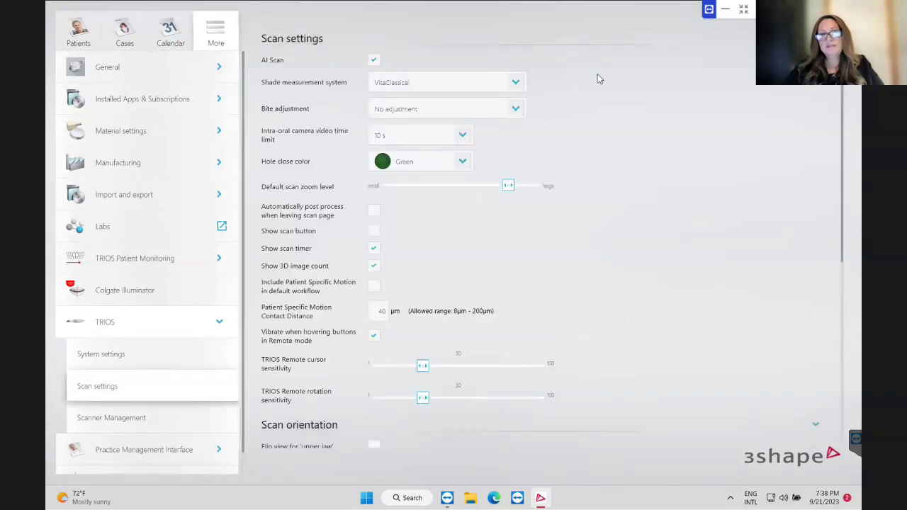
# Check the shade system options, keeping VitaClassical, then list the hole close colours
pyautogui.click(516, 83)
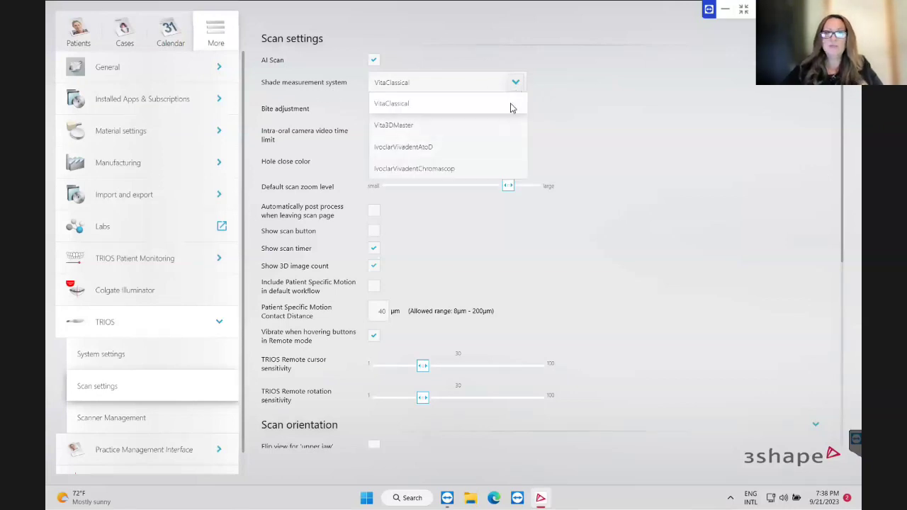
pyautogui.click(564, 82)
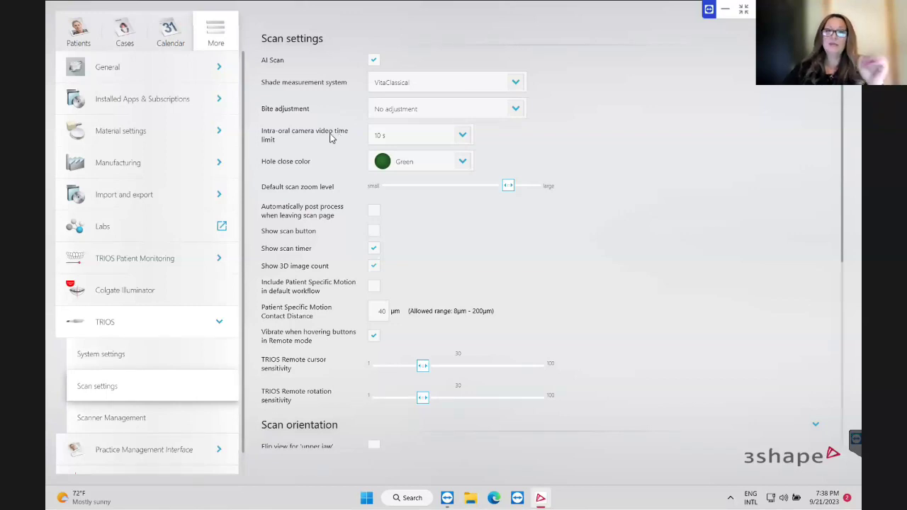
pyautogui.click(463, 164)
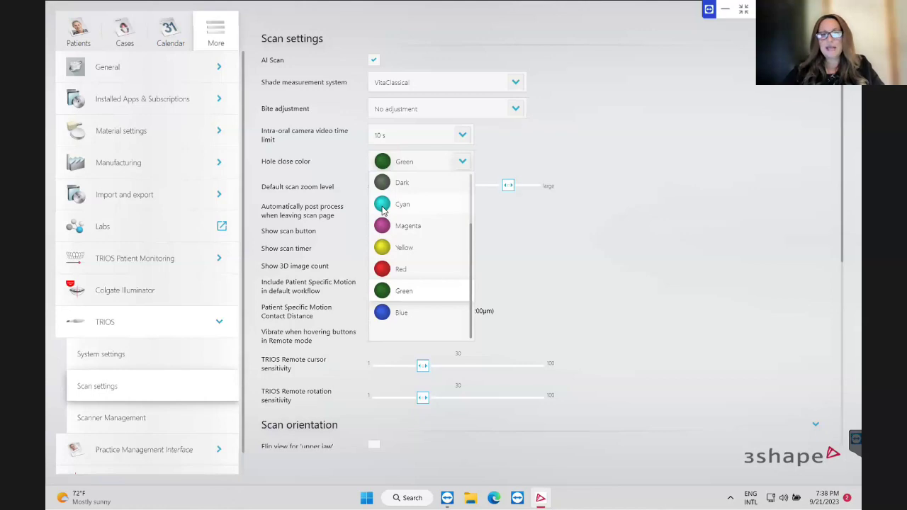
# Switch the hole close colour to Cyan, then restore it to Green
pyautogui.click(385, 209)
pyautogui.click(463, 163)
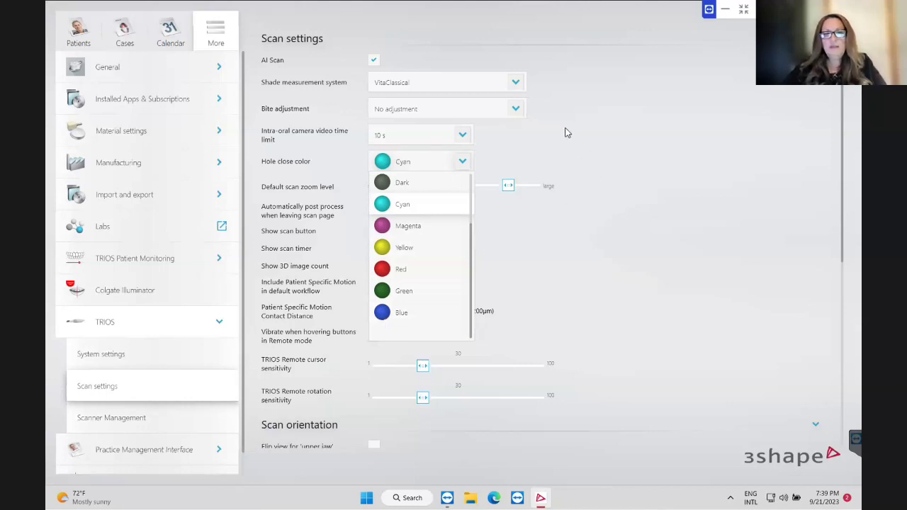
pyautogui.click(604, 128)
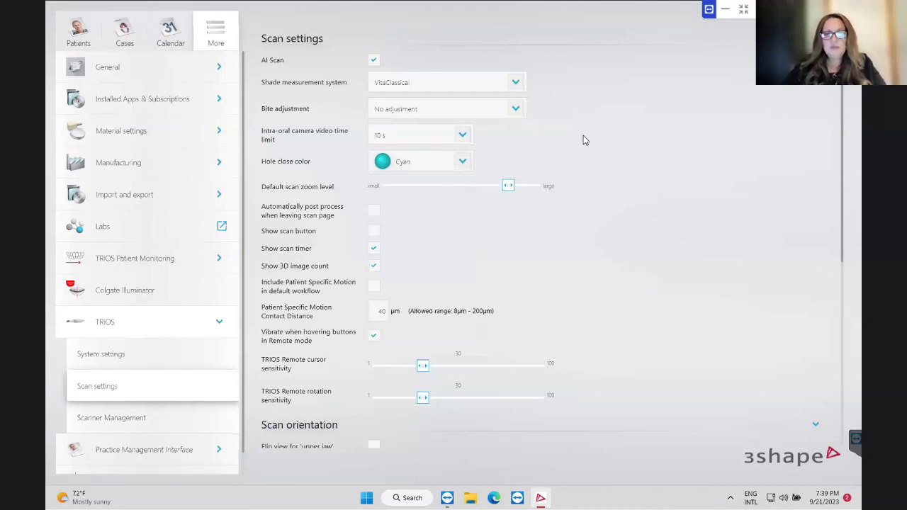
pyautogui.click(466, 162)
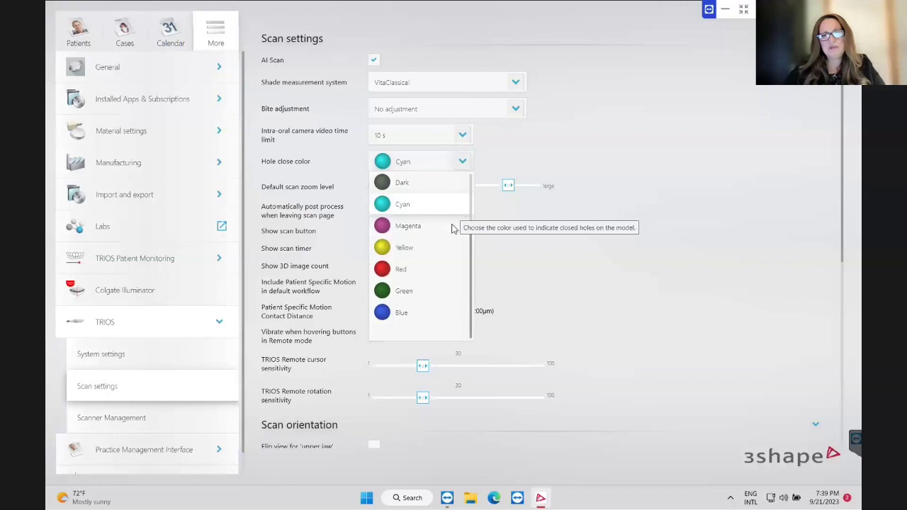
pyautogui.click(407, 292)
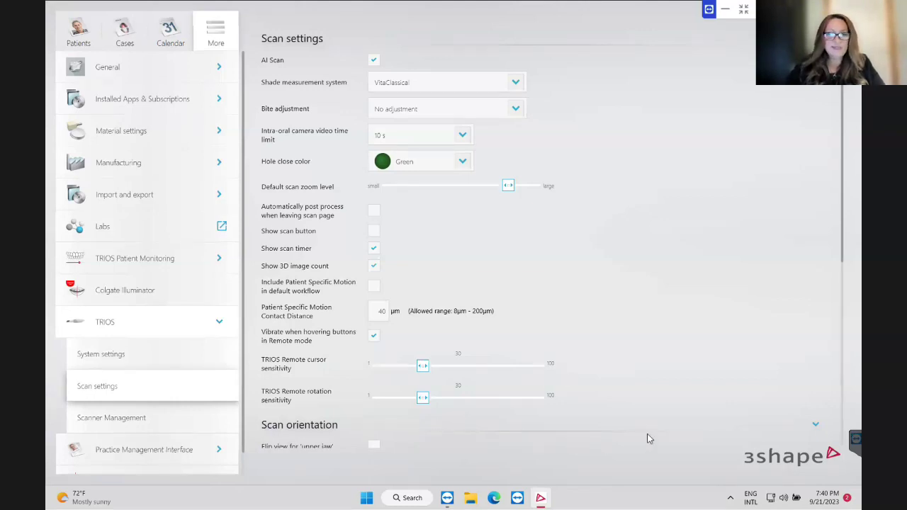
# Set the scanning sound effect to PinDrop and play it
pyautogui.scroll(-2, 658, 414)
pyautogui.scroll(-2, 653, 421)
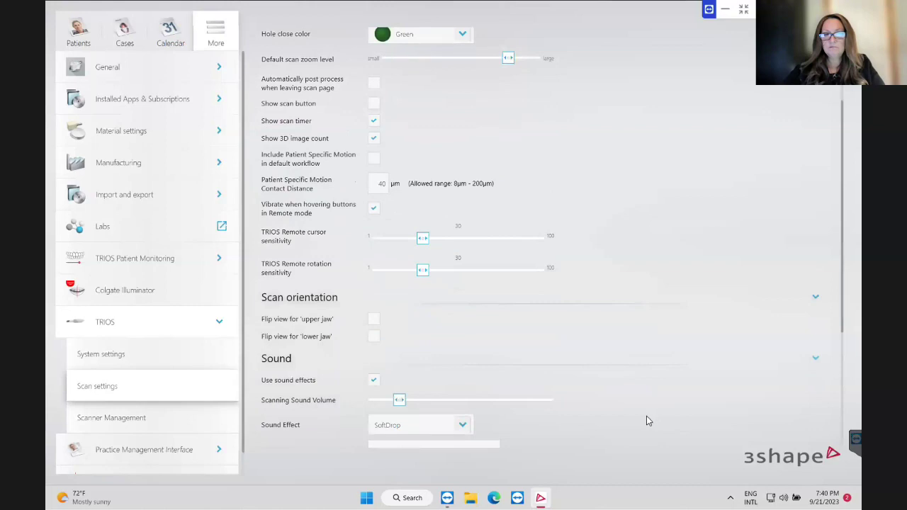
pyautogui.scroll(-1, 397, 414)
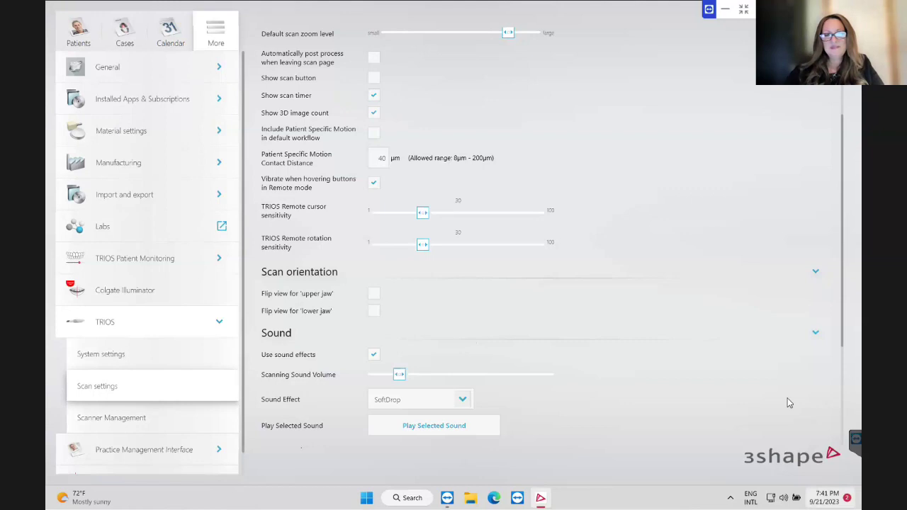
pyautogui.click(462, 399)
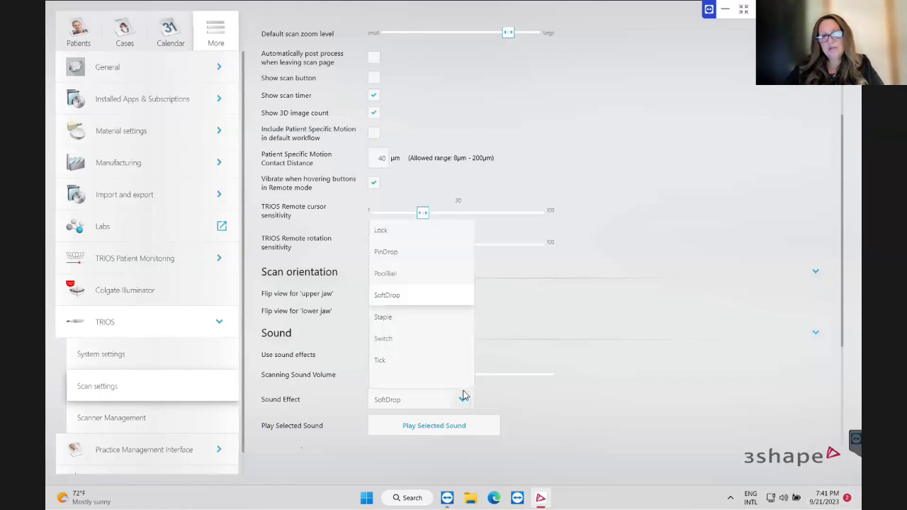
pyautogui.click(404, 251)
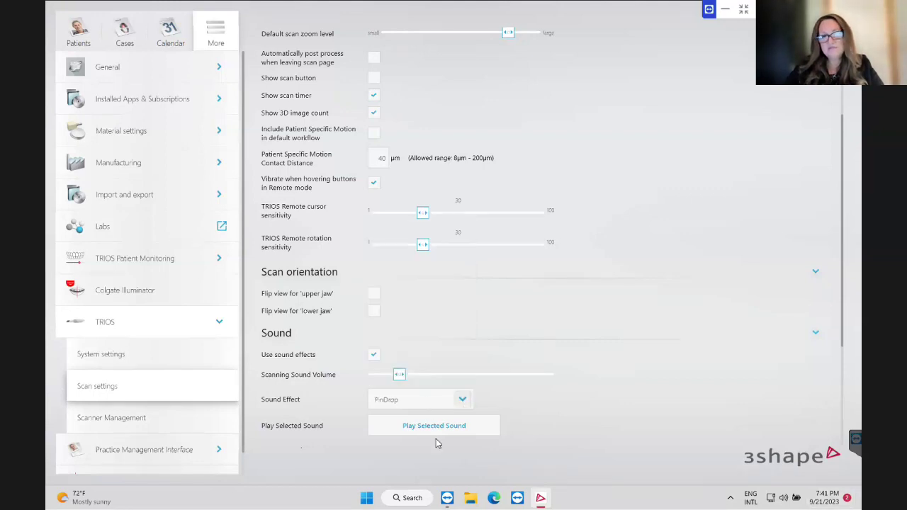
pyautogui.click(435, 428)
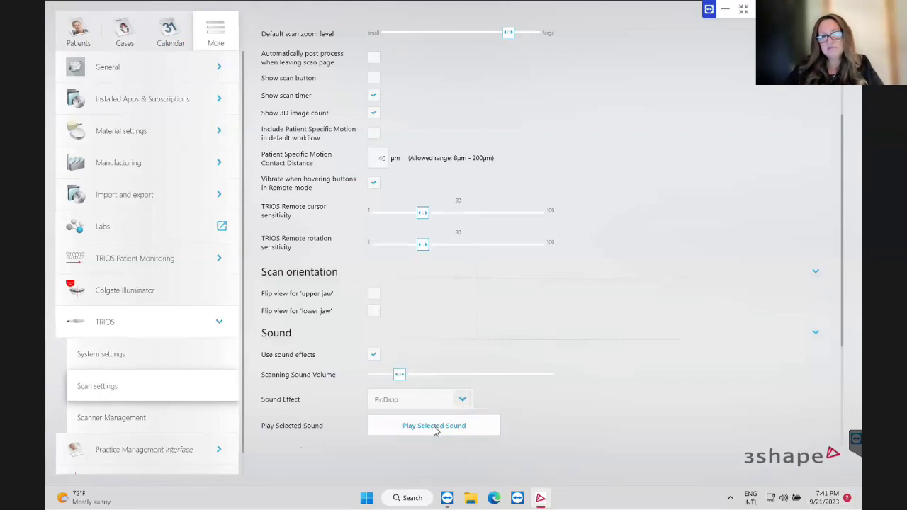
# Restore SoftDrop as the sound effect and play it
pyautogui.click(462, 400)
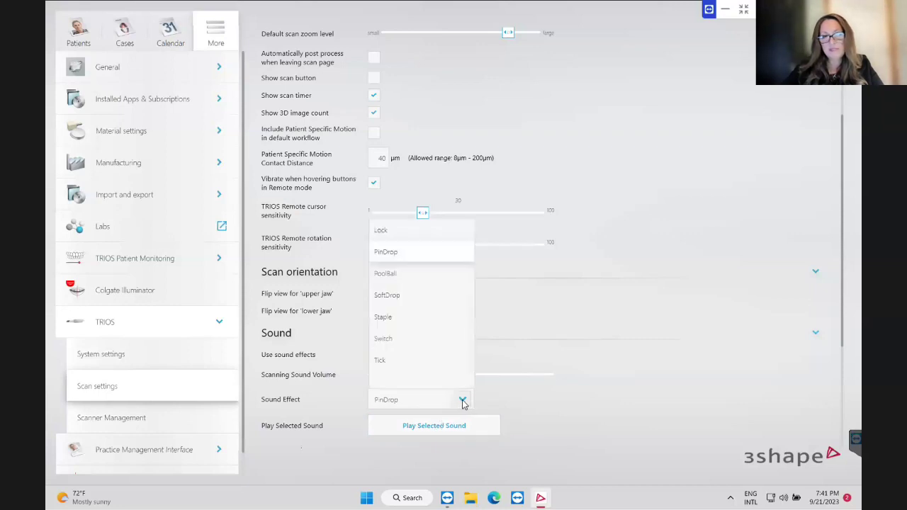
pyautogui.click(398, 298)
pyautogui.click(479, 434)
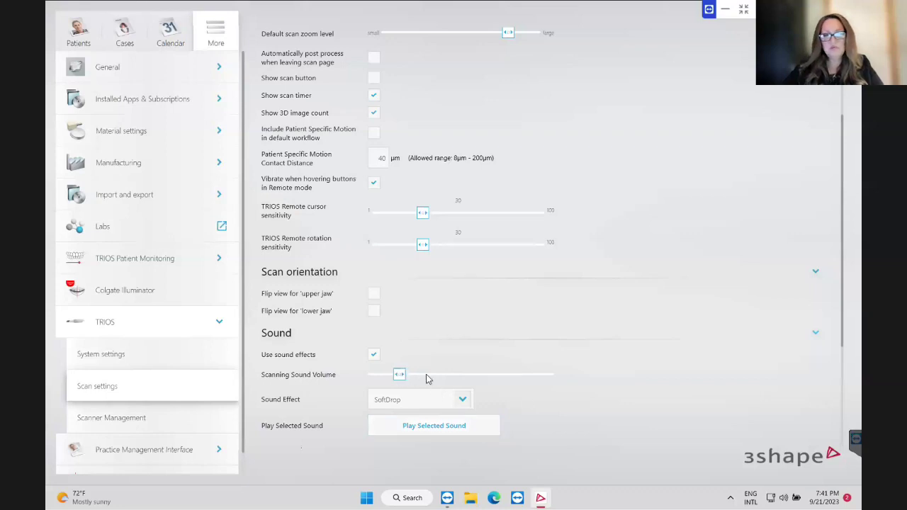
pyautogui.scroll(1, 603, 266)
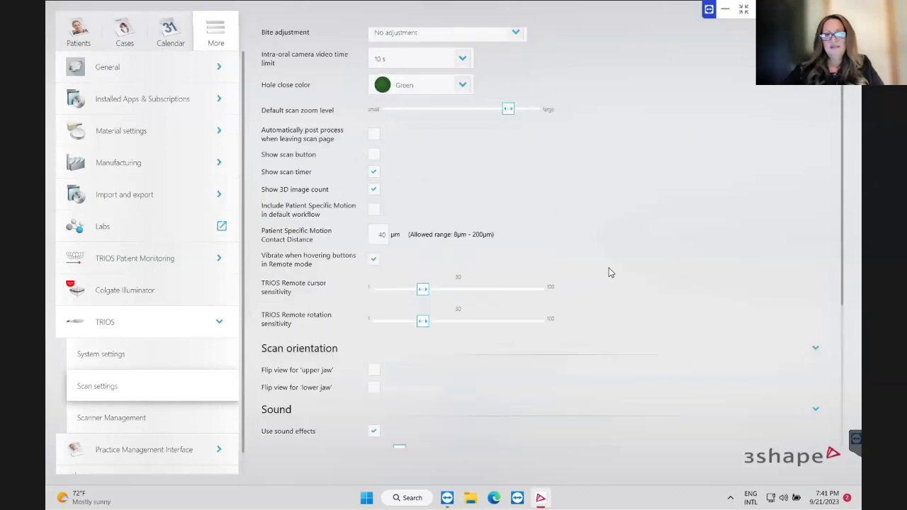
pyautogui.scroll(-1, 611, 269)
pyautogui.scroll(1, 623, 265)
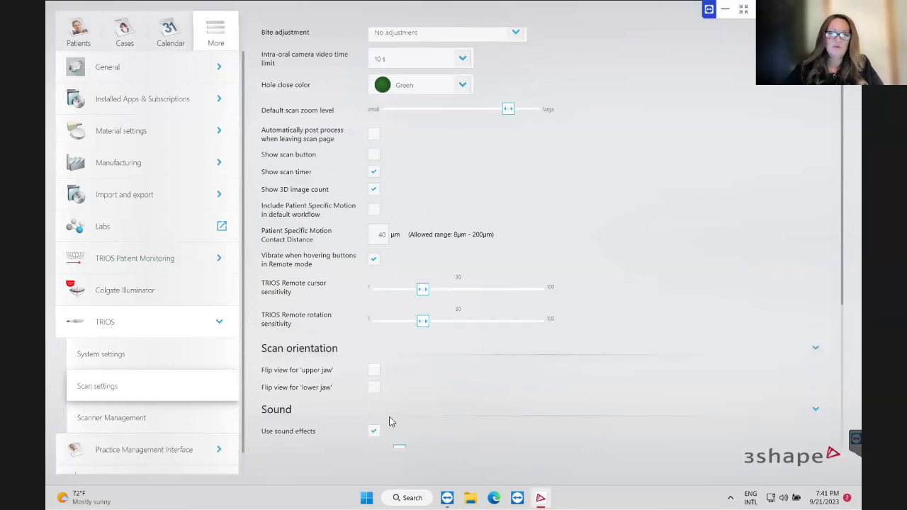
pyautogui.scroll(1, 588, 365)
pyautogui.scroll(-6, 601, 361)
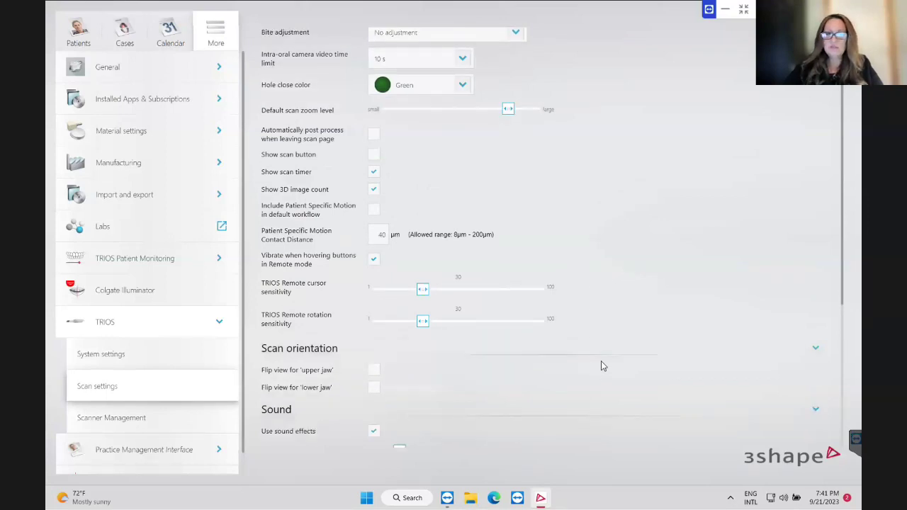
pyautogui.scroll(-2, 607, 357)
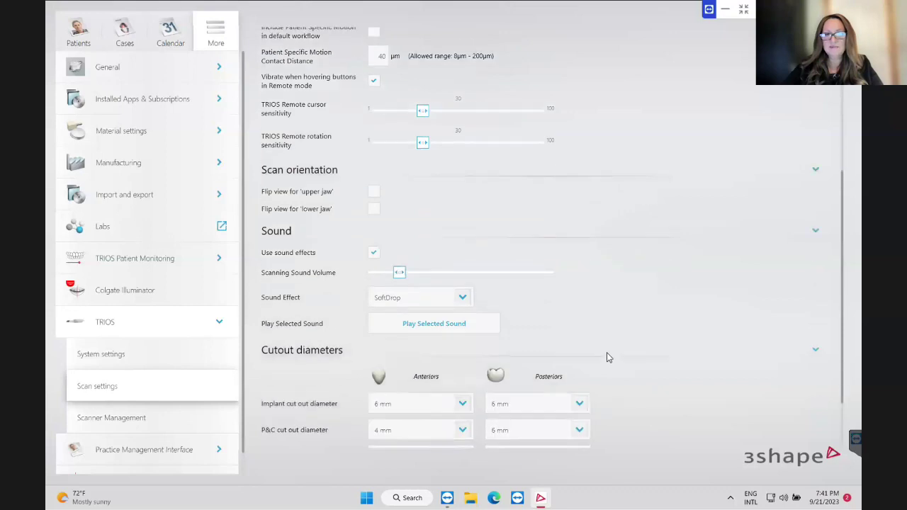
pyautogui.scroll(-3, 607, 356)
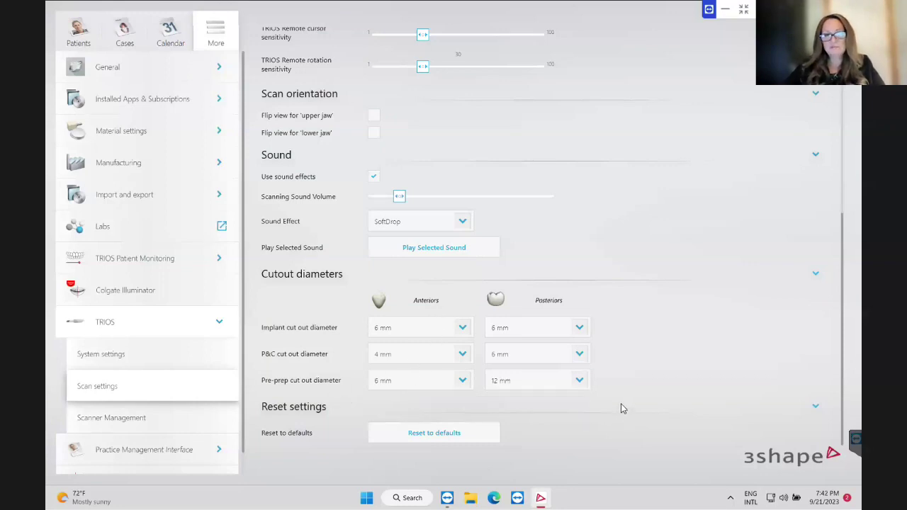
pyautogui.scroll(1, 636, 233)
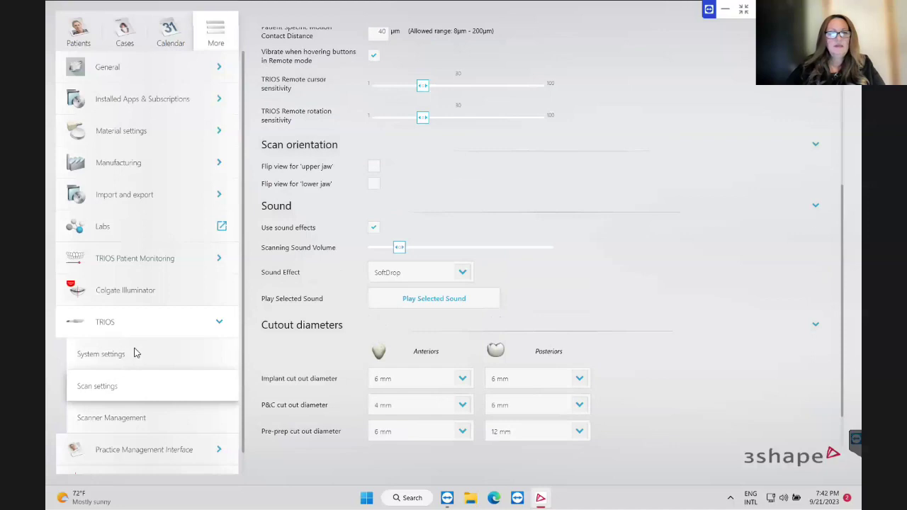
# View Scanner Management, collapse the TRIOS group, and bring up the More options list
pyautogui.click(148, 425)
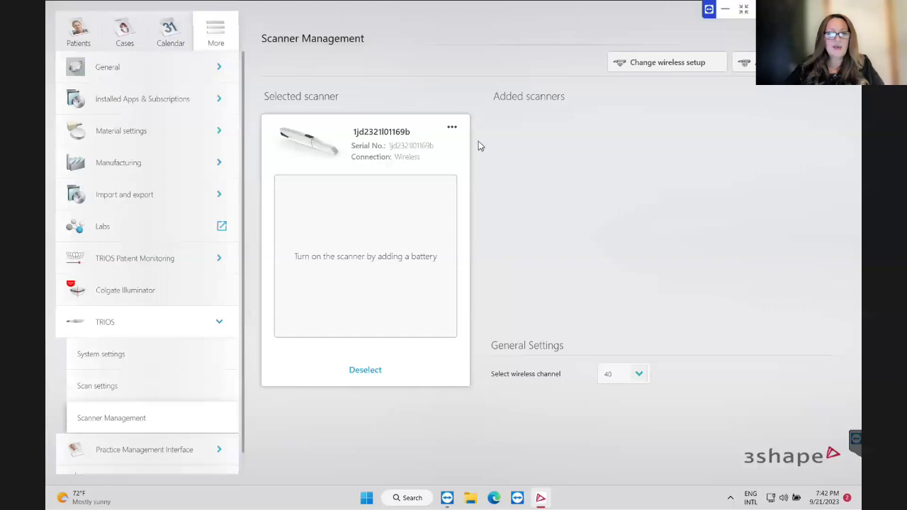
pyautogui.click(179, 326)
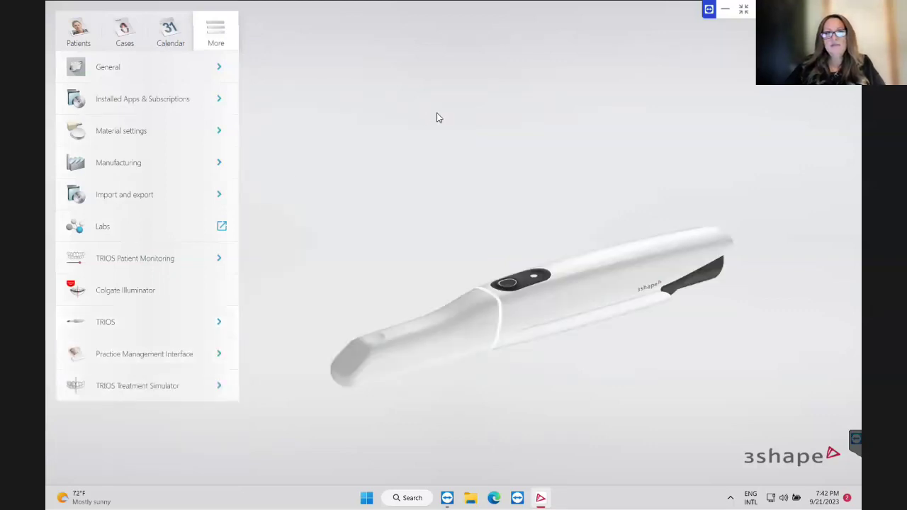
pyautogui.click(234, 57)
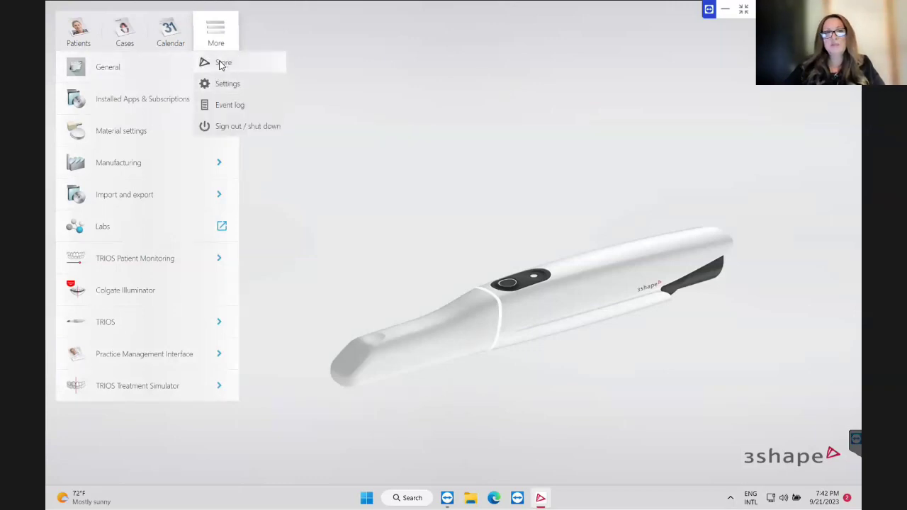
# Open the Store and filter it to the Labs category
pyautogui.click(221, 64)
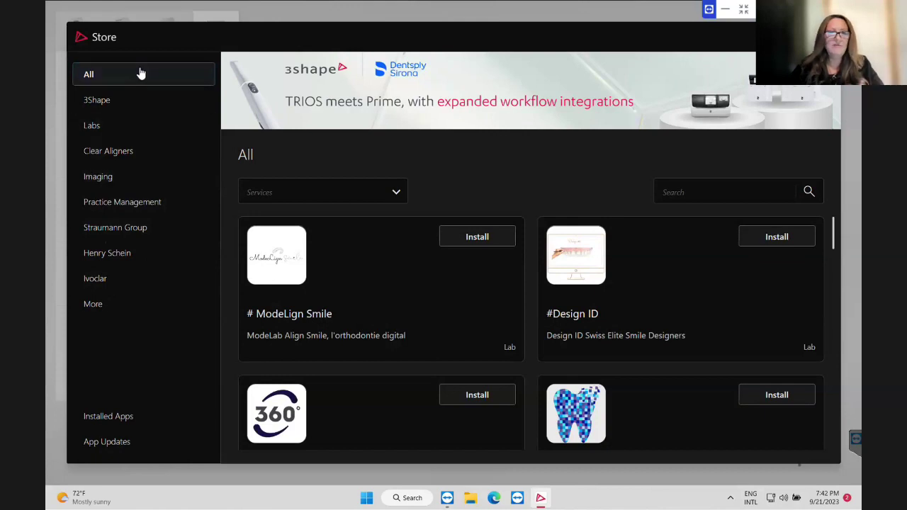
pyautogui.click(106, 125)
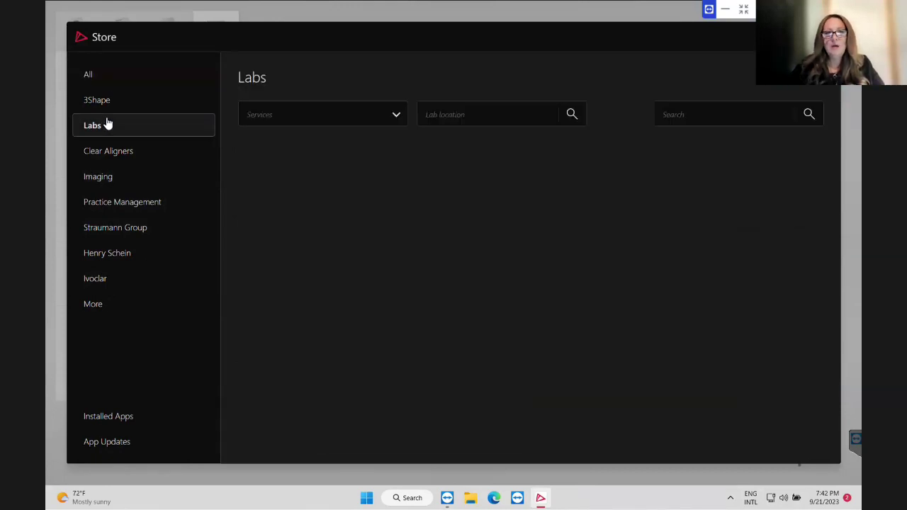
# Search the lab store for 'NDX' and start installing the NDX lab app
pyautogui.click(681, 114)
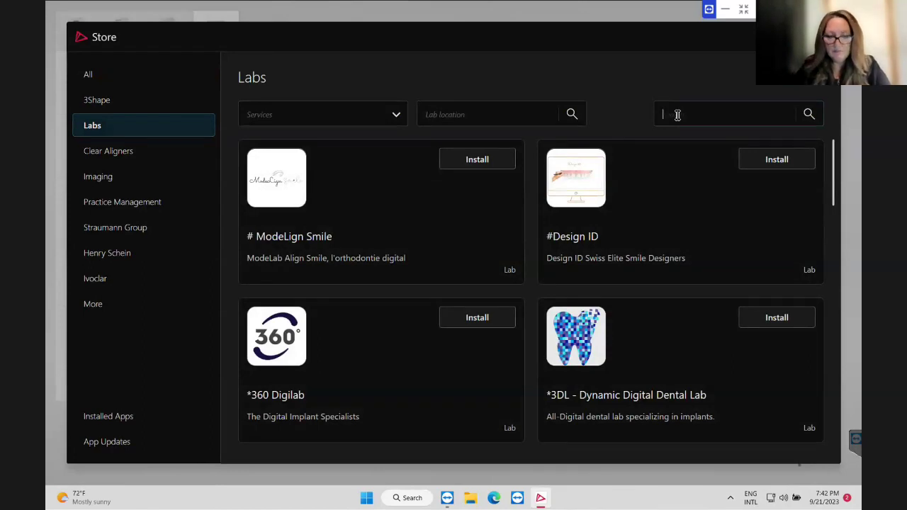
pyautogui.write('ND')
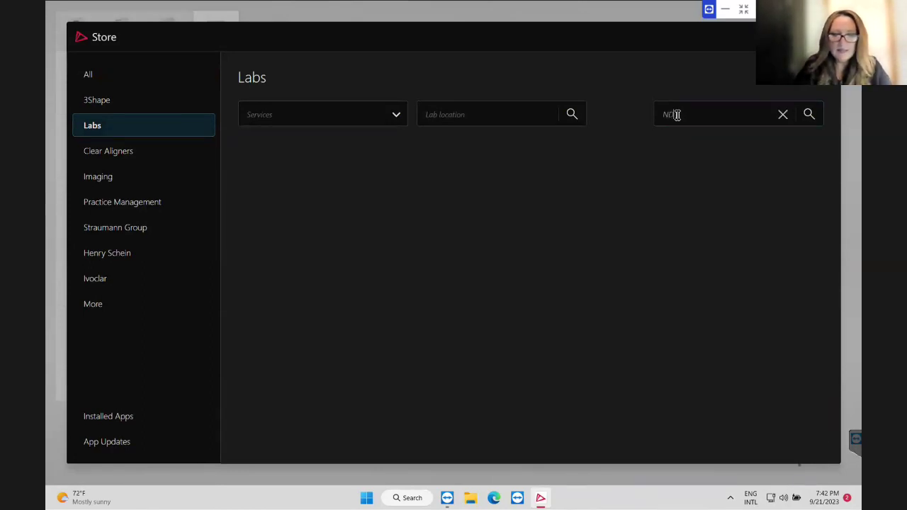
pyautogui.write('X Gr')
pyautogui.press('BackSpace')
pyautogui.press('BackSpace')
pyautogui.press('BackSpace')
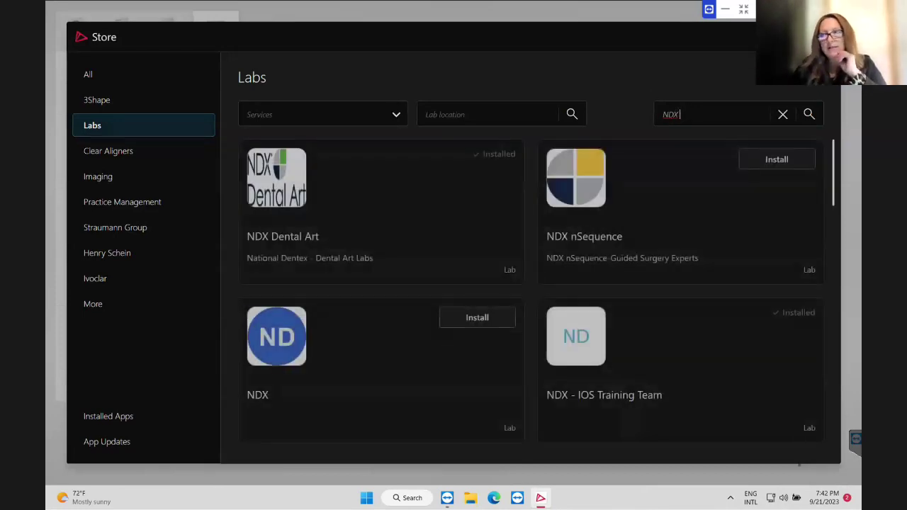
pyautogui.scroll(-2, 576, 269)
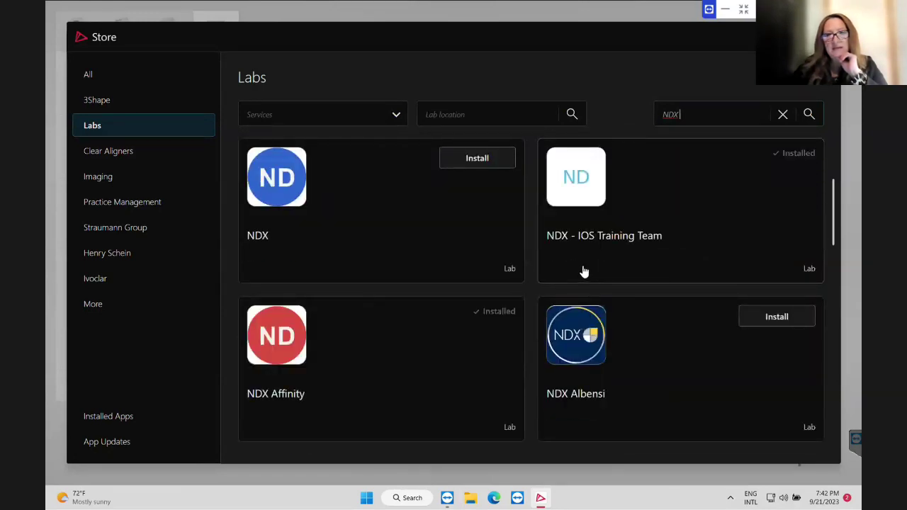
pyautogui.scroll(2, 604, 276)
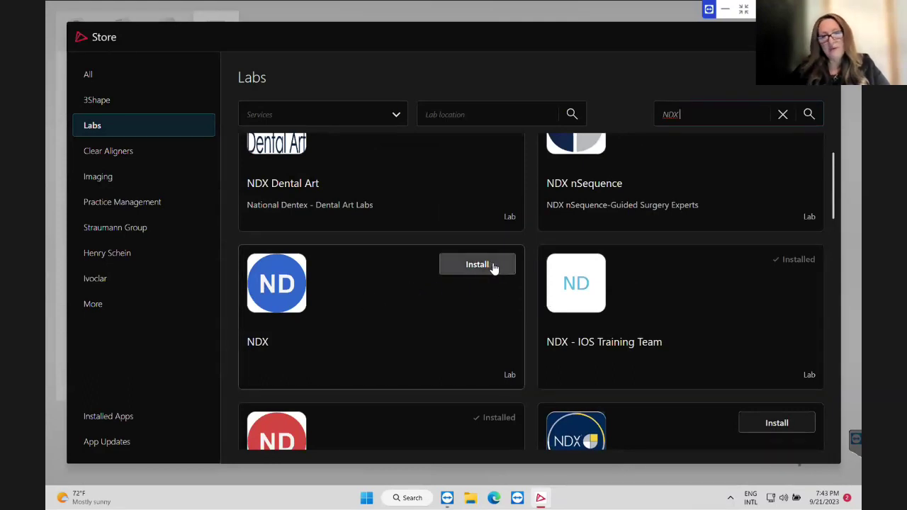
pyautogui.click(495, 266)
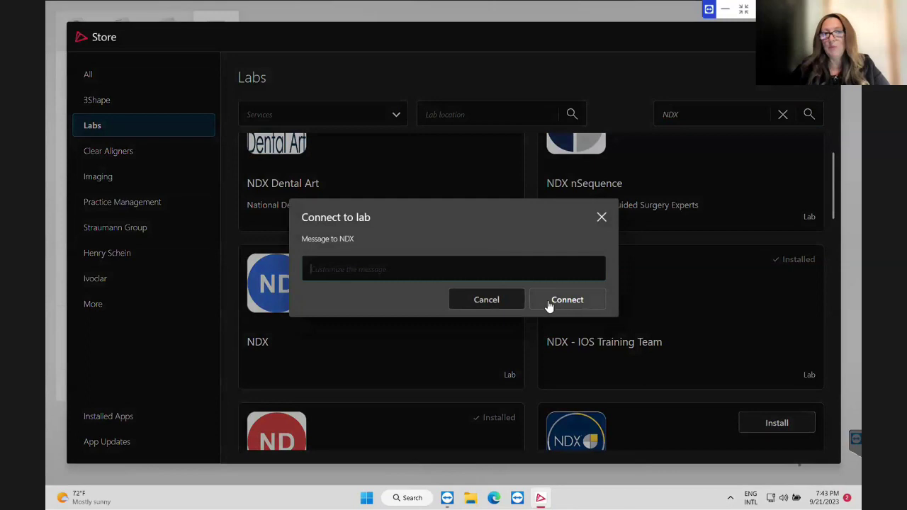
# Send NDX a 'hello' connection request, acknowledge it, then browse Clear Aligners apps
pyautogui.write('hello')
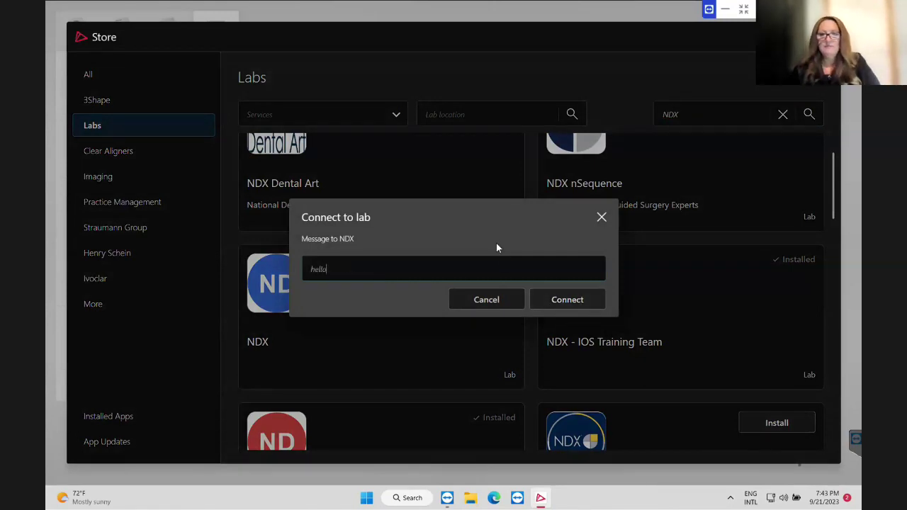
pyautogui.click(569, 306)
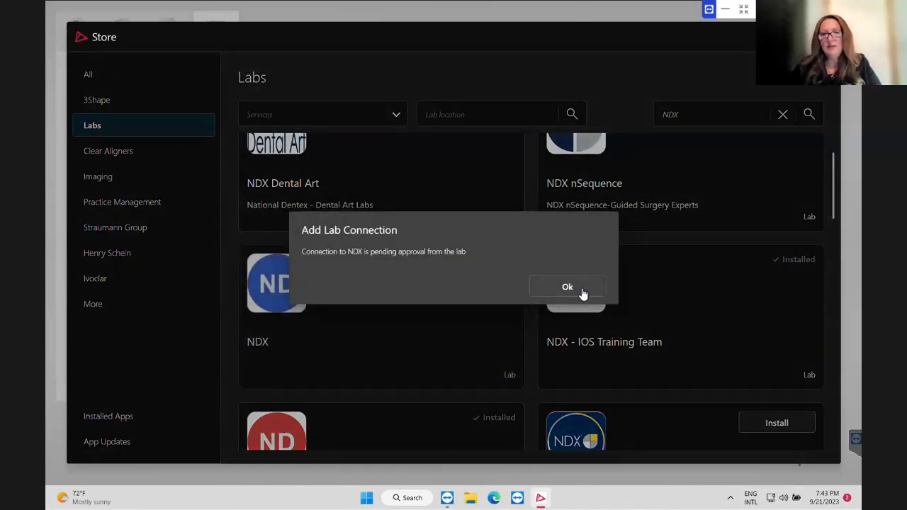
pyautogui.click(582, 292)
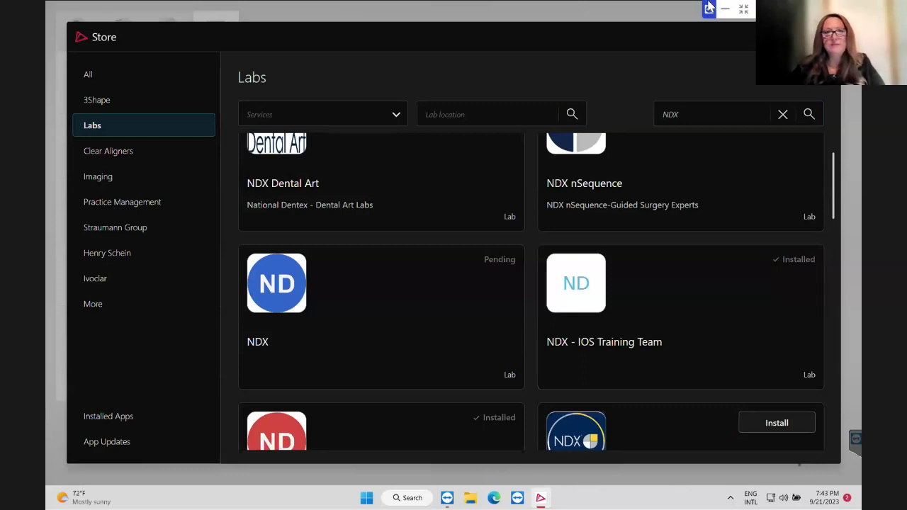
pyautogui.click(121, 157)
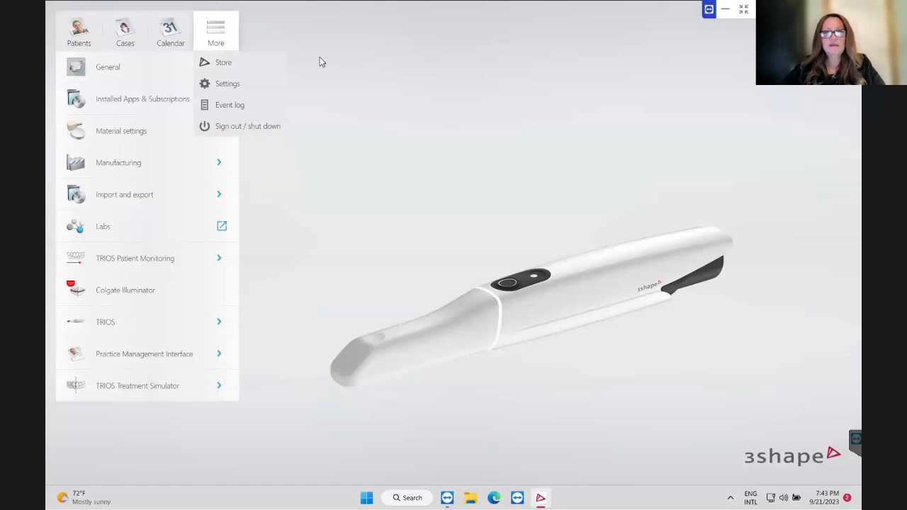
# Dismiss the More options list to get back to the home screen
pyautogui.click(425, 138)
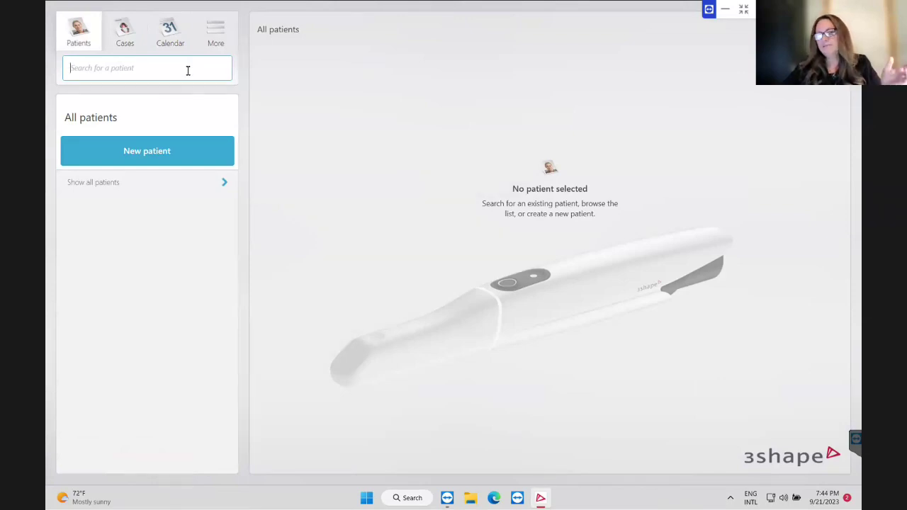
pyautogui.write('test')
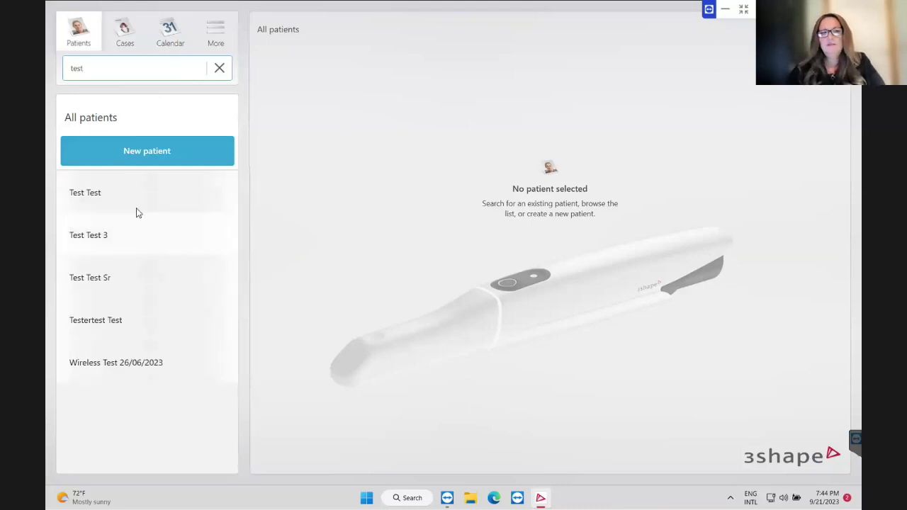
pyautogui.click(88, 199)
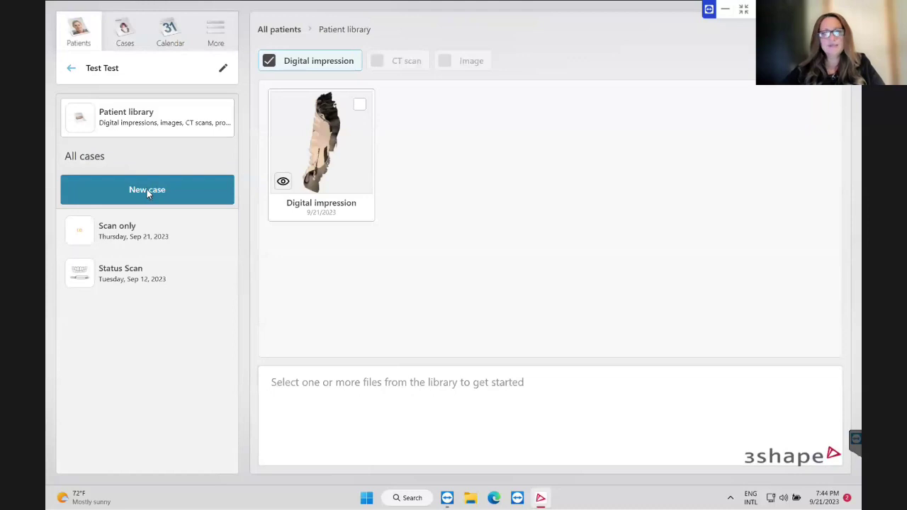
pyautogui.click(71, 69)
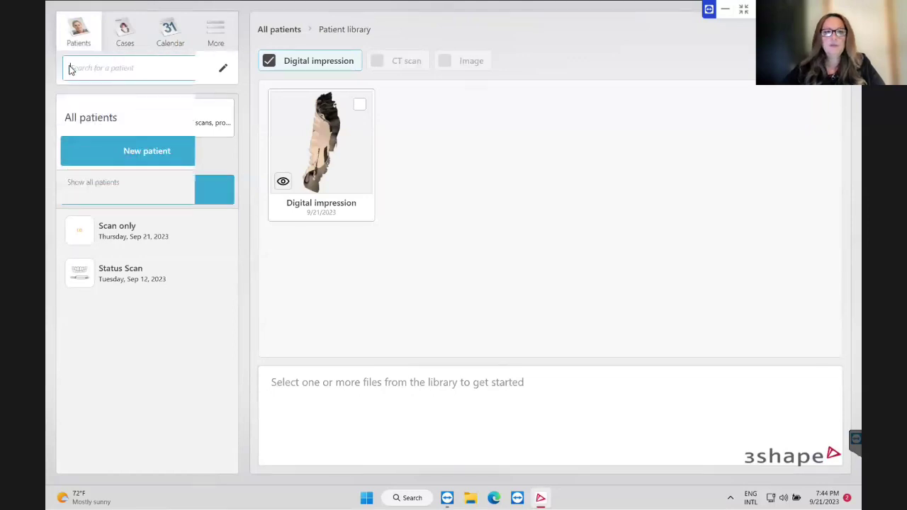
# Start a new patient and enter the patient's first and last name
pyautogui.click(141, 155)
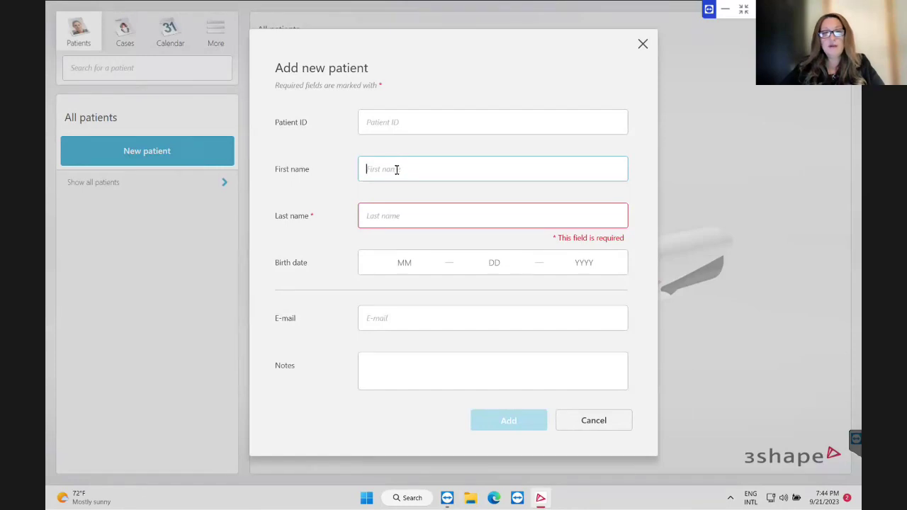
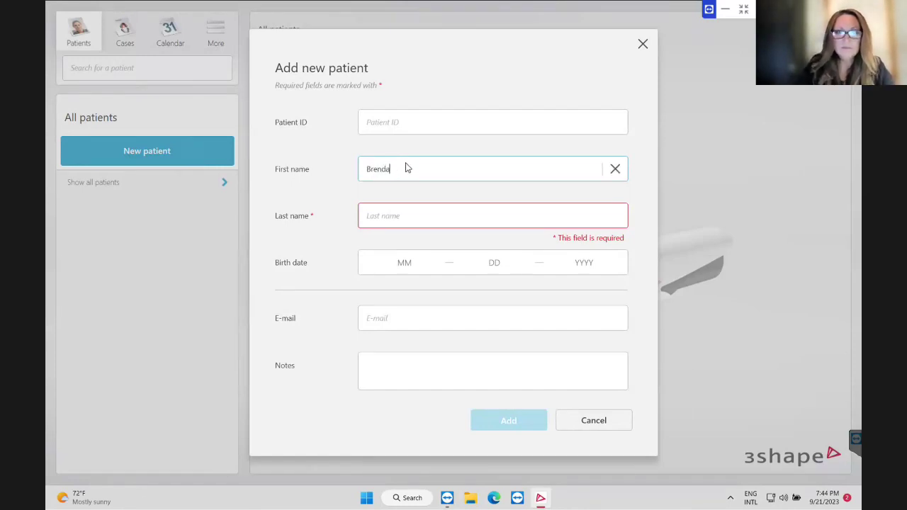
pyautogui.click(430, 218)
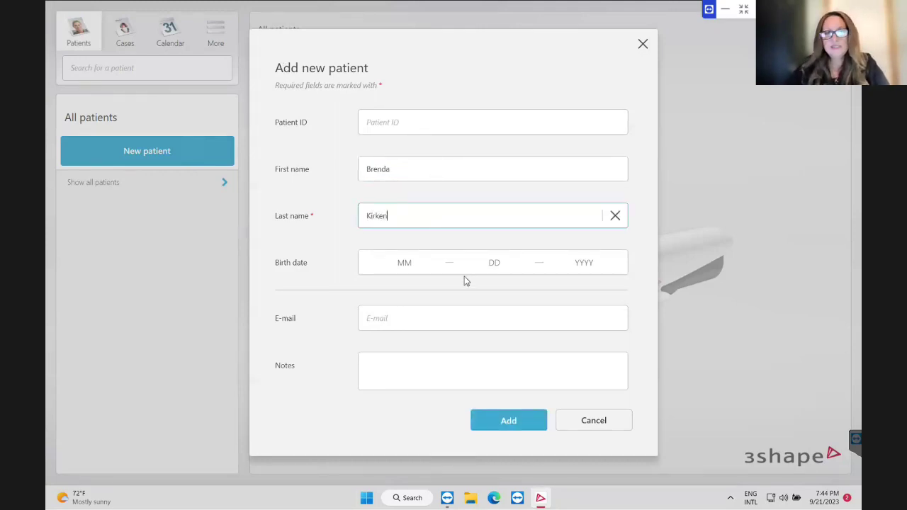
# Enter birth month 01 and day 31, then select the wrong year 0031
pyautogui.click(417, 265)
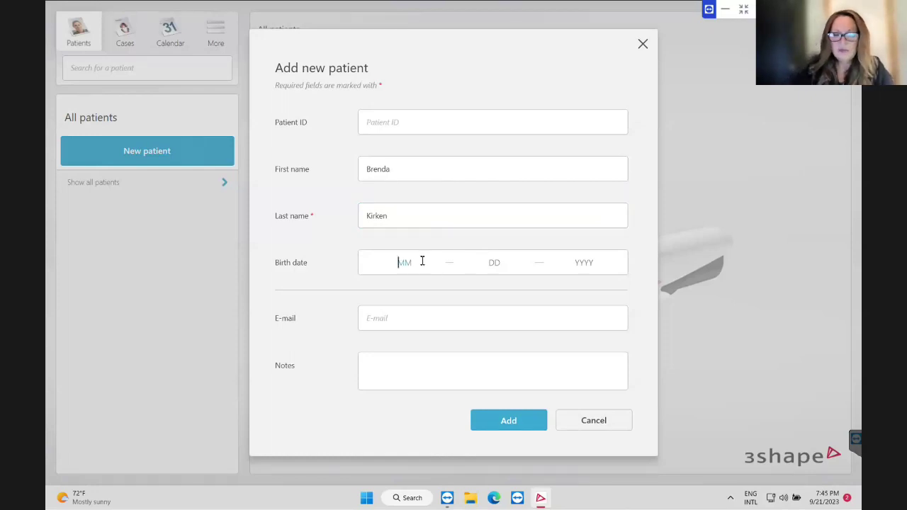
pyautogui.write('0')
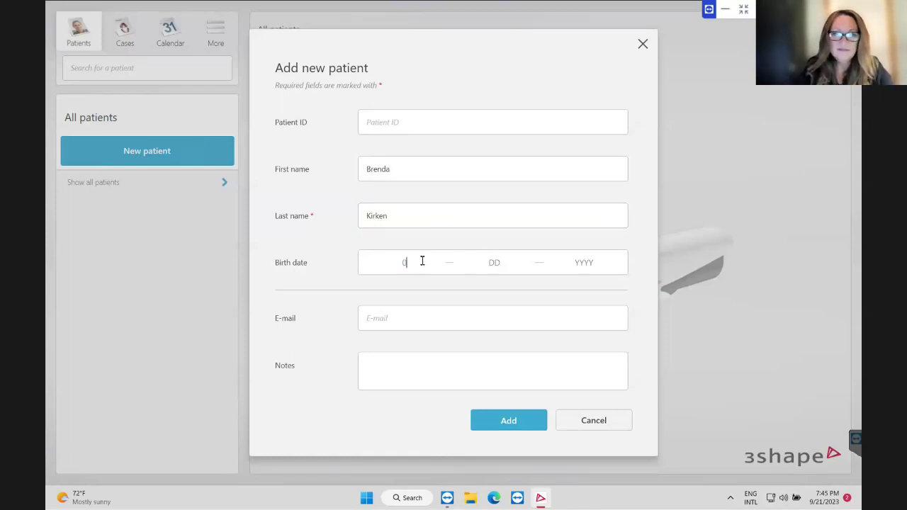
pyautogui.write('131')
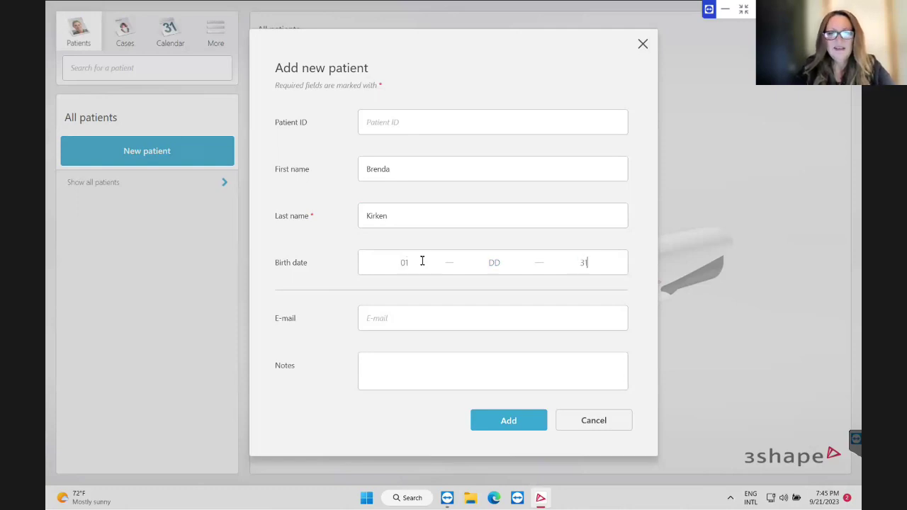
pyautogui.click(502, 263)
pyautogui.write('3')
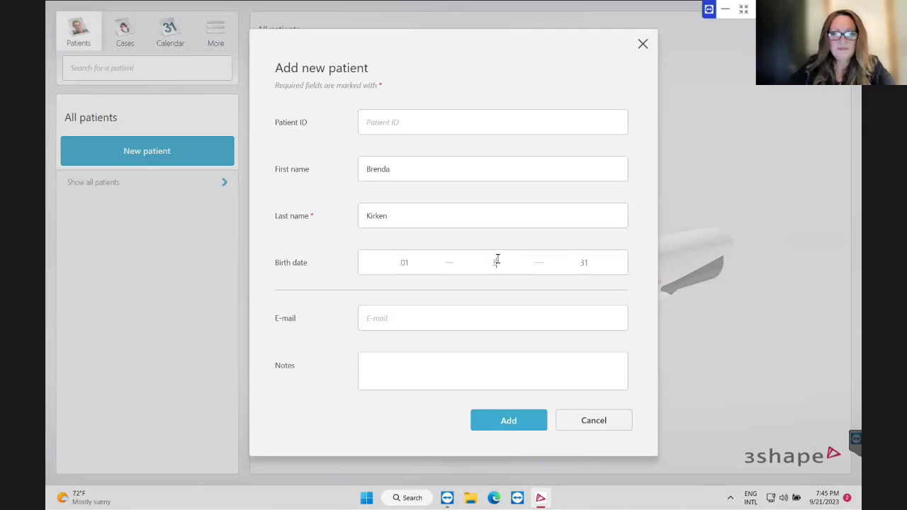
pyautogui.write('1')
pyautogui.click(595, 264)
pyautogui.moveTo(594, 264); pyautogui.dragTo(573, 262)
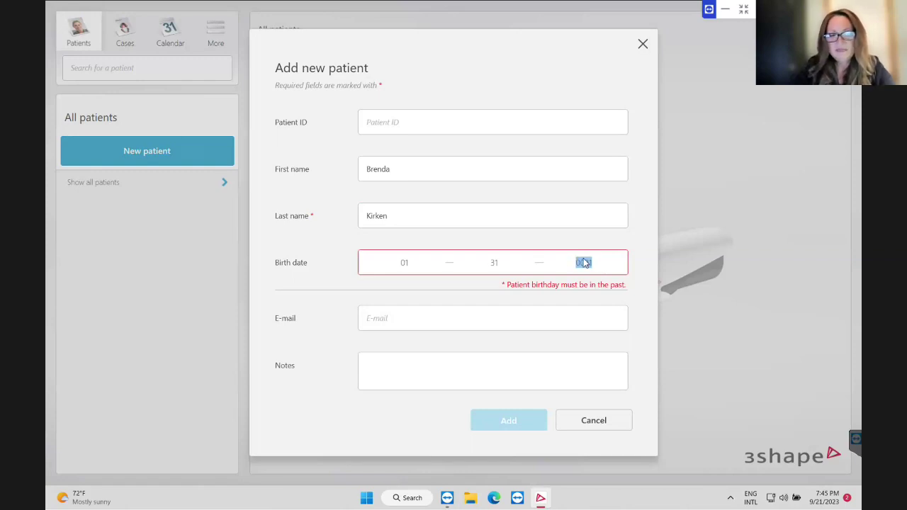
# Retype the birth year as 1970, skip E-mail and Notes, and add the patient
pyautogui.write('19')
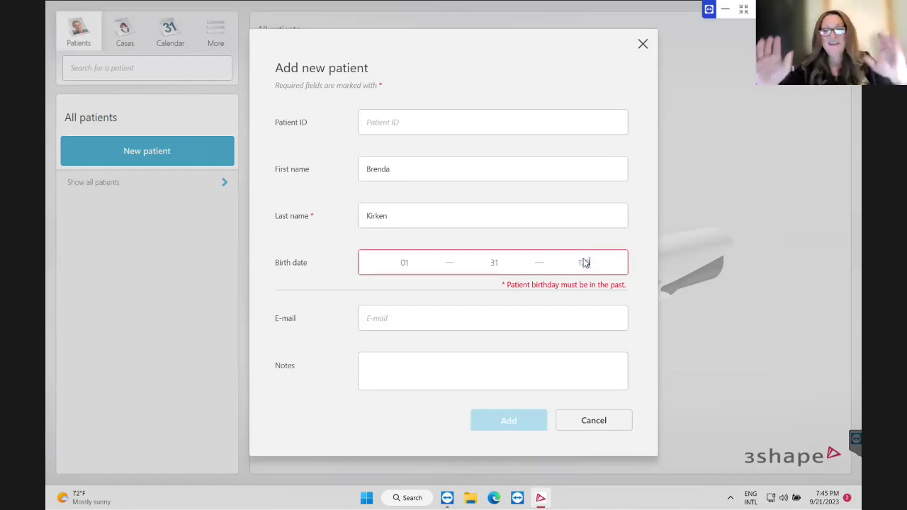
pyautogui.write('70')
pyautogui.press('BackSpace')
pyautogui.press('BackSpace')
pyautogui.press('BackSpace')
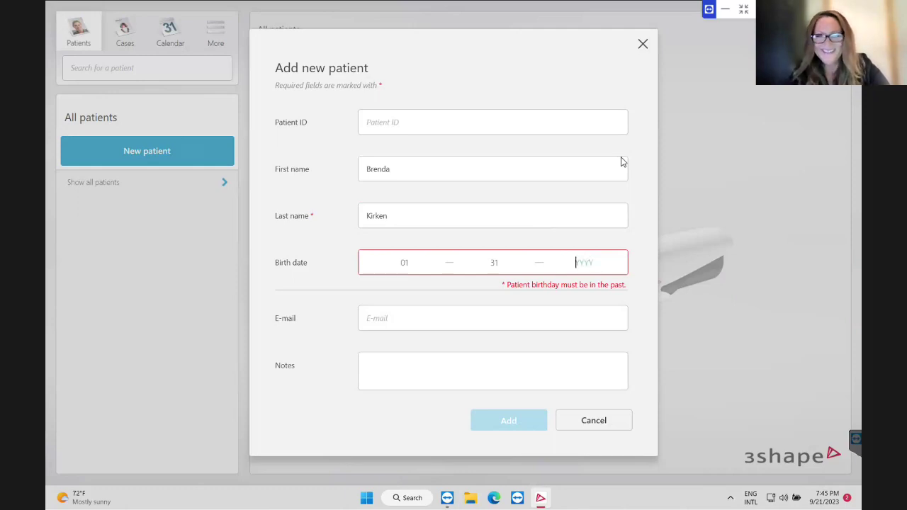
pyautogui.write('197')
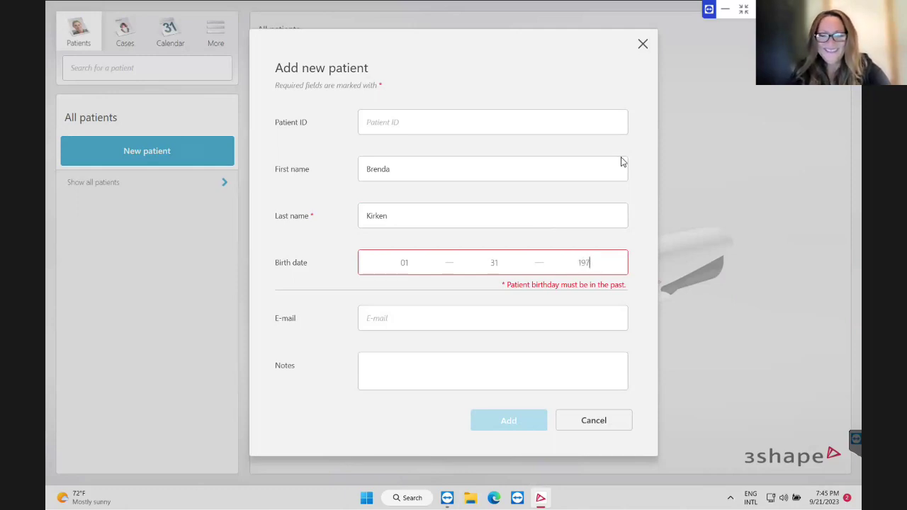
pyautogui.write('0')
pyautogui.press('Tab')
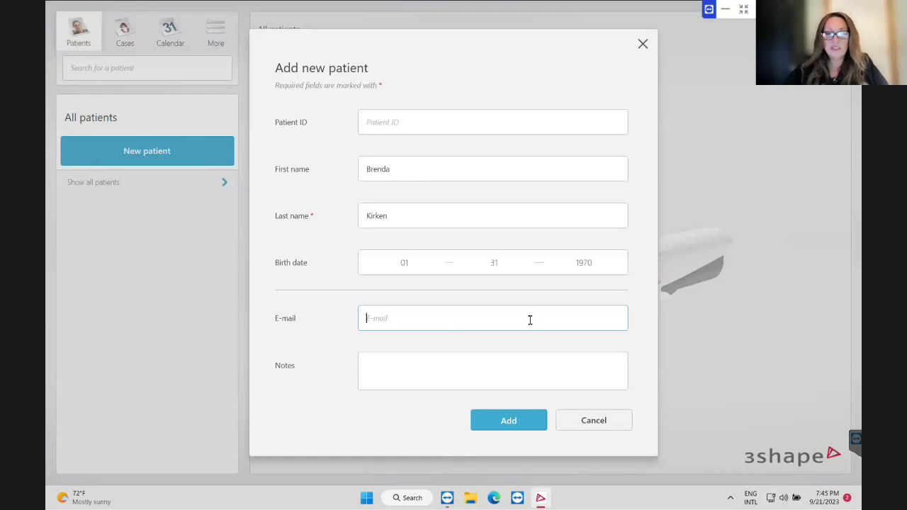
pyautogui.click(371, 370)
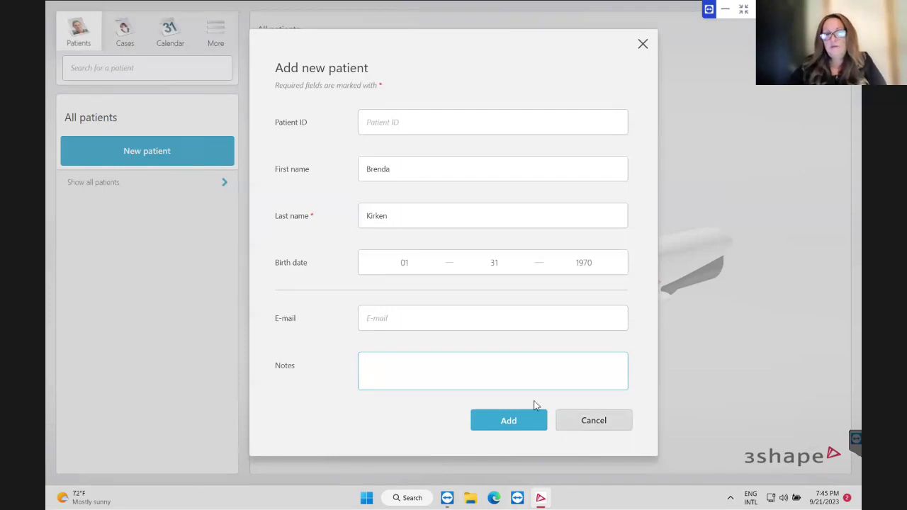
pyautogui.click(517, 431)
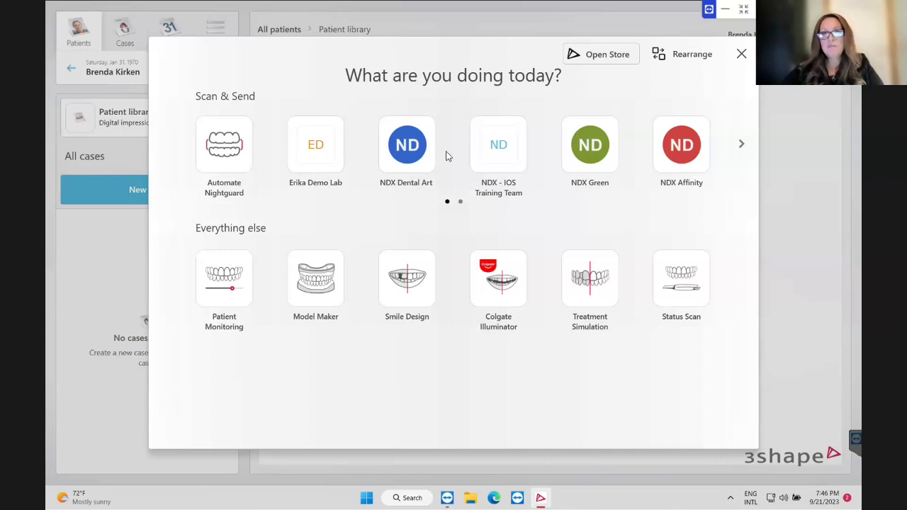
# Combine the NDX lab app tiles into one group named NDX
pyautogui.click(710, 55)
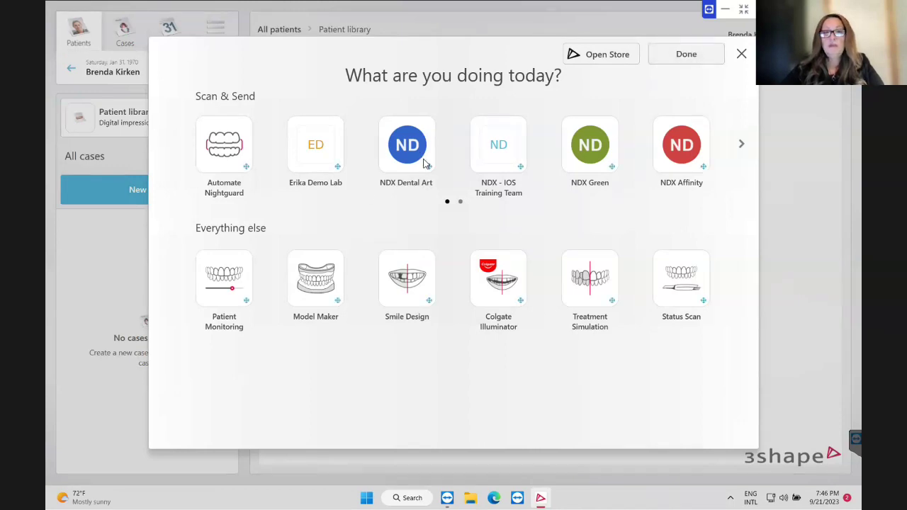
pyautogui.moveTo(425, 163)
pyautogui.mouseDown()
pyautogui.moveTo(516, 164)
pyautogui.moveTo(414, 156)
pyautogui.mouseUp()
pyautogui.moveTo(525, 156); pyautogui.dragTo(410, 158)
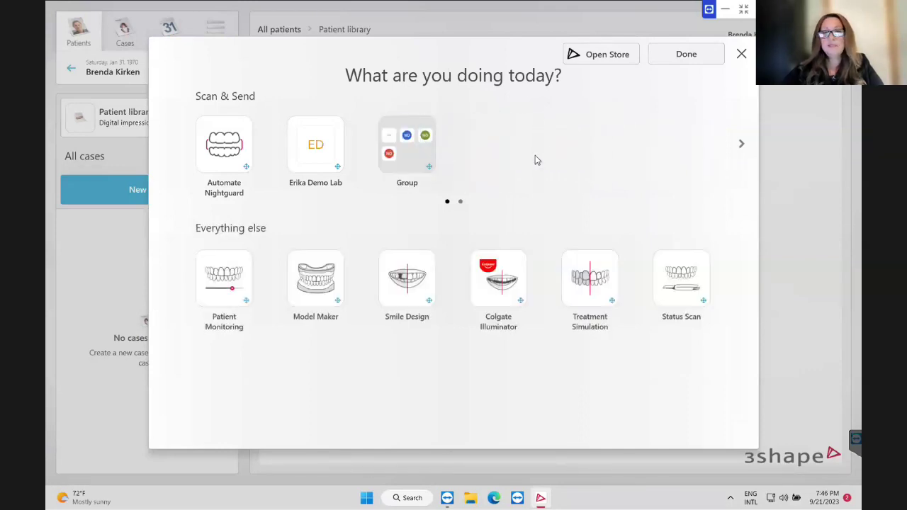
pyautogui.click(427, 168)
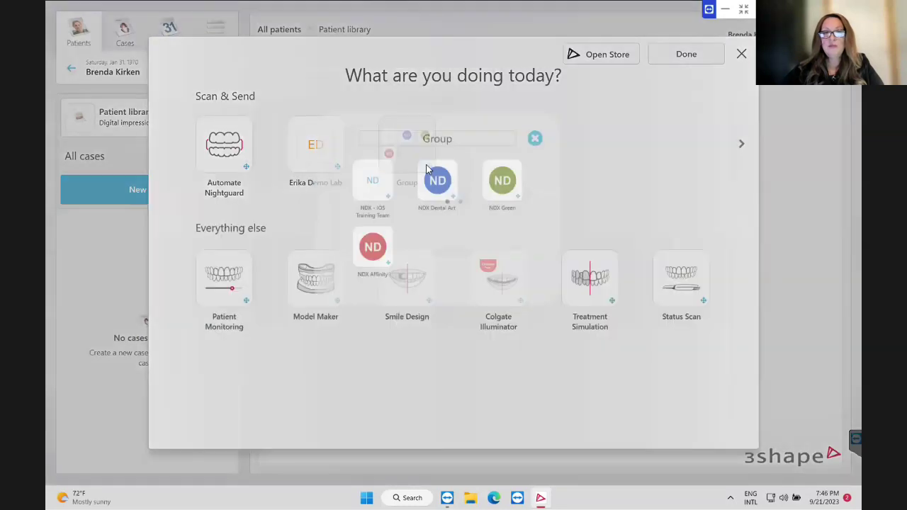
pyautogui.doubleClick(468, 146)
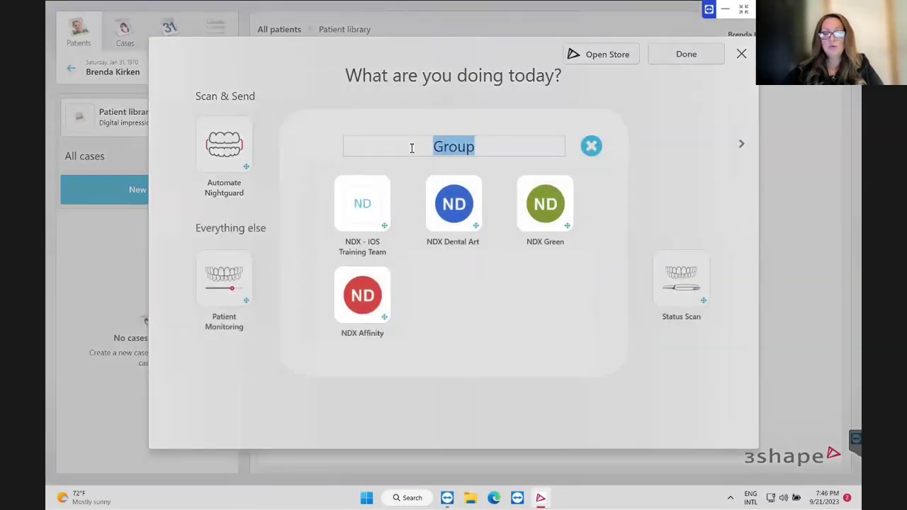
pyautogui.write('NDX')
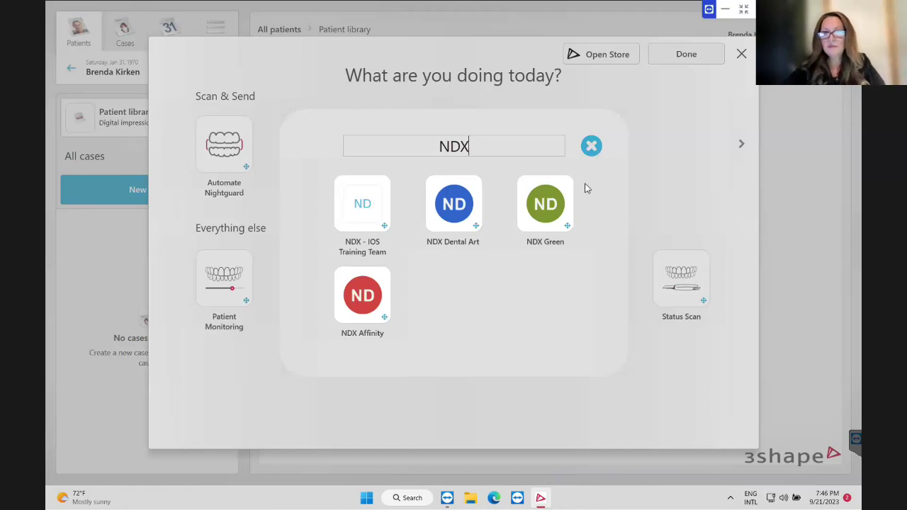
pyautogui.click(600, 147)
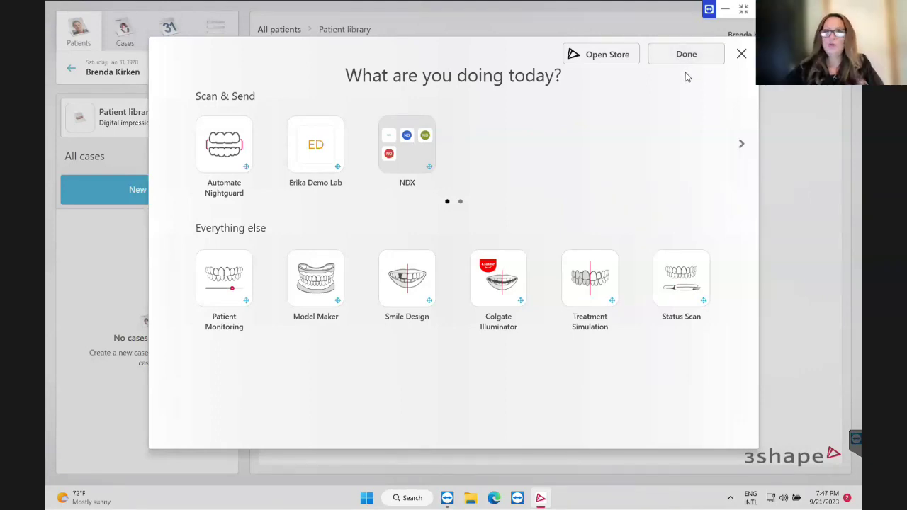
pyautogui.click(688, 57)
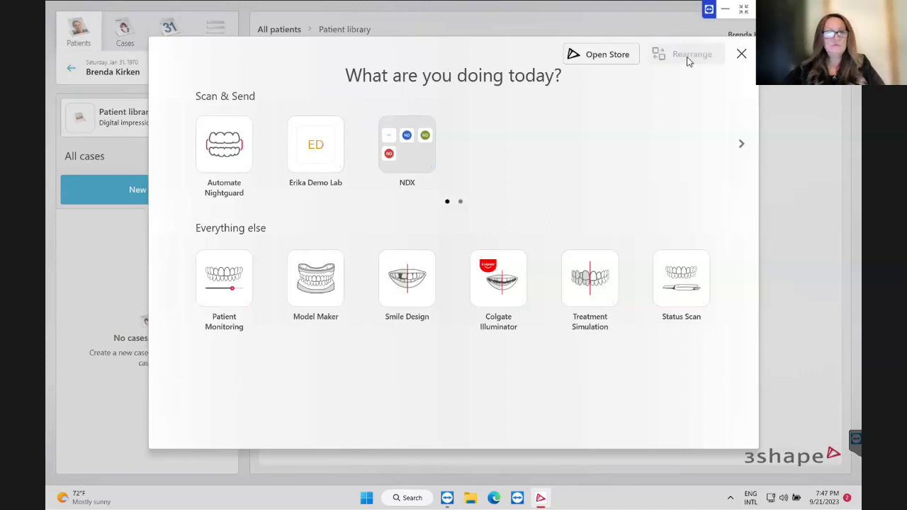
pyautogui.click(730, 55)
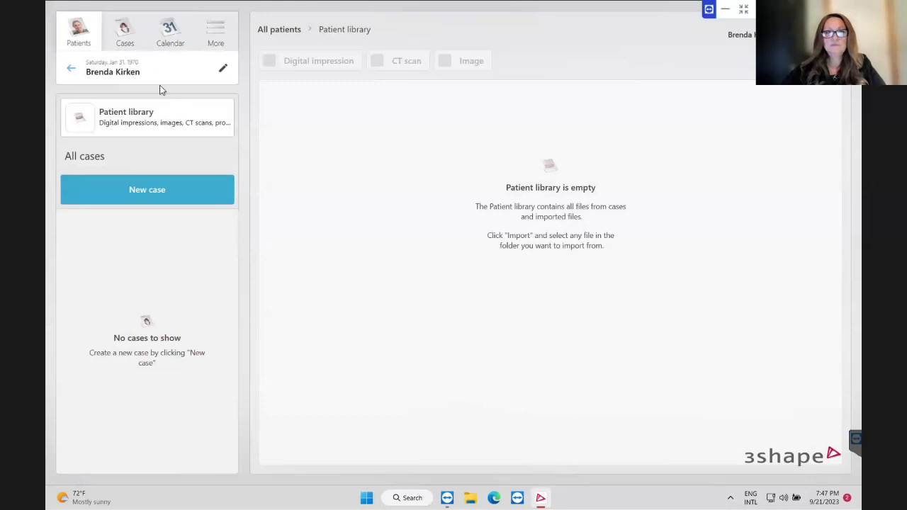
# Start a new case sent to NDX Dental Art from the NDX group
pyautogui.click(155, 193)
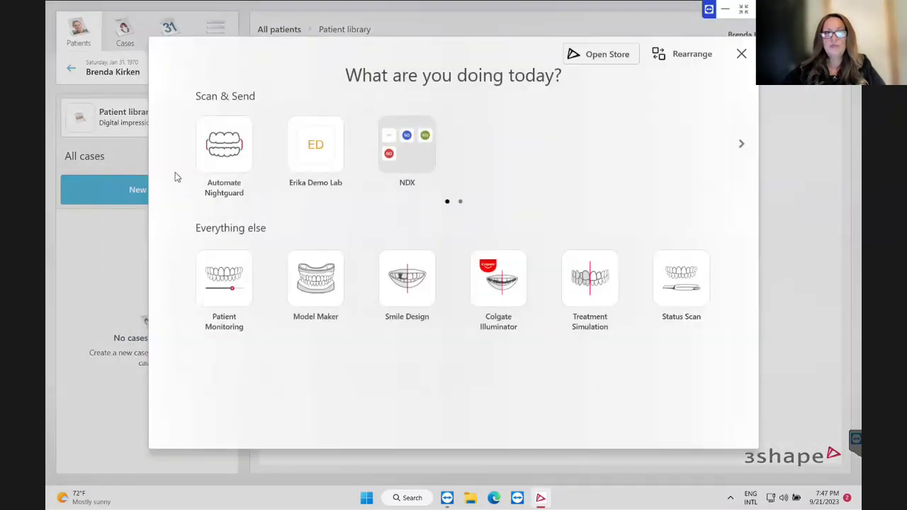
pyautogui.click(409, 144)
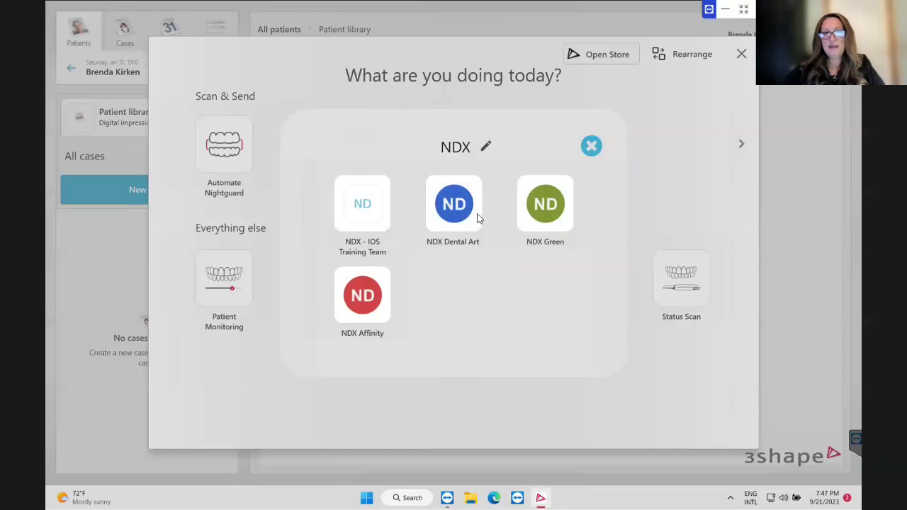
pyautogui.click(456, 222)
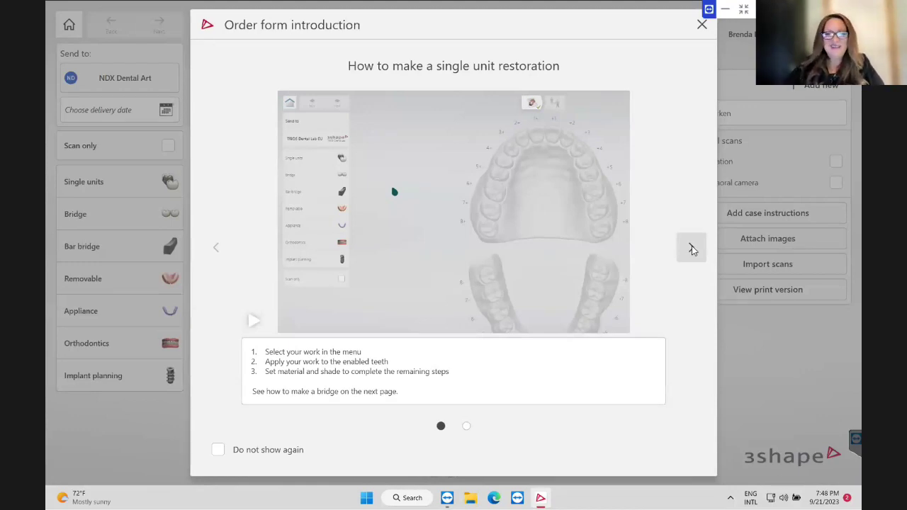
# Browse the order form introduction pages on single-unit and bridge restorations
pyautogui.click(694, 250)
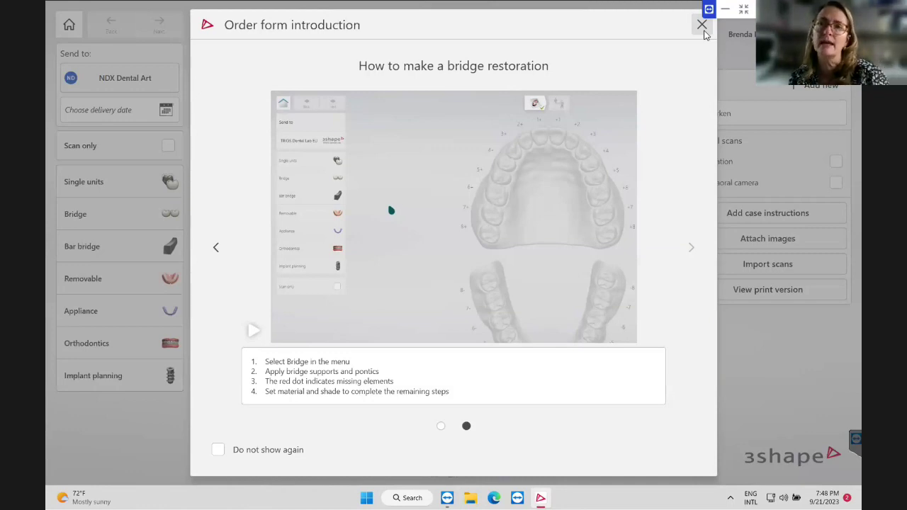
pyautogui.click(703, 29)
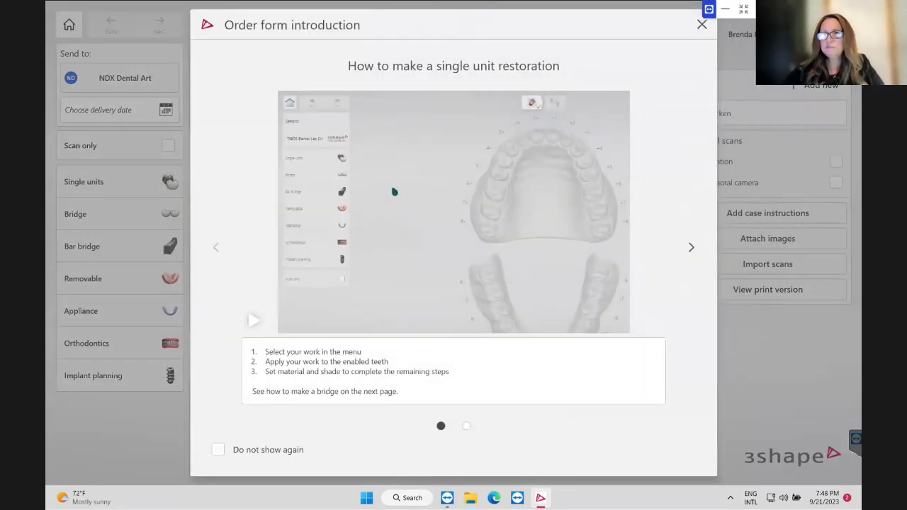
pyautogui.click(703, 25)
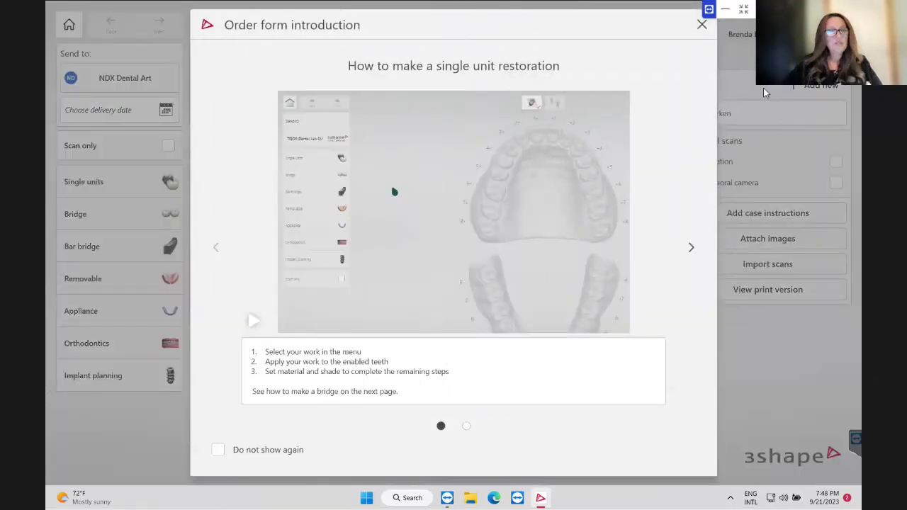
pyautogui.click(693, 247)
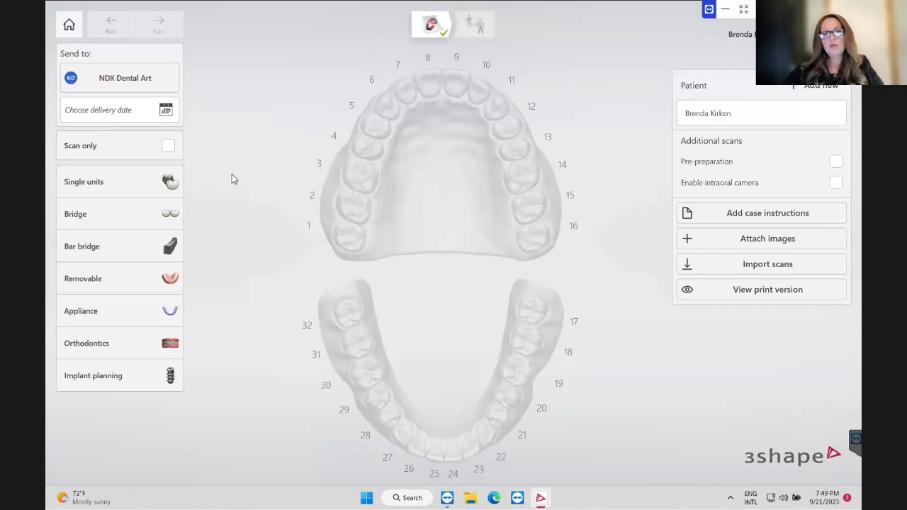
# Add a Zirconia - monolithic crown in shade A2 on tooth 3, then show the delivery calendar
pyautogui.click(169, 183)
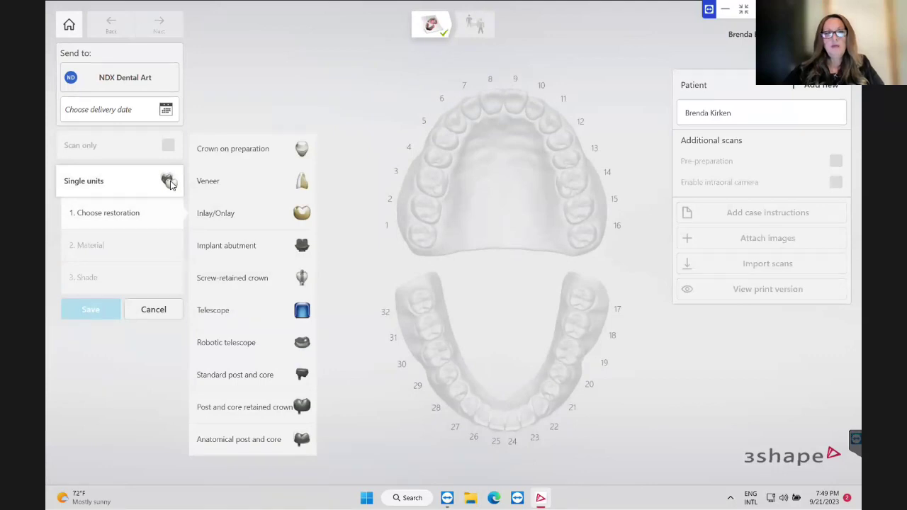
pyautogui.click(238, 150)
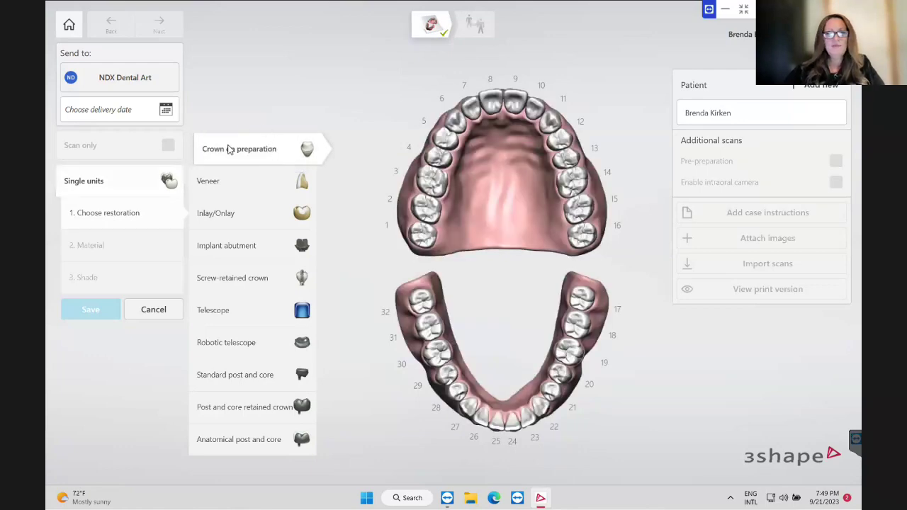
pyautogui.click(434, 185)
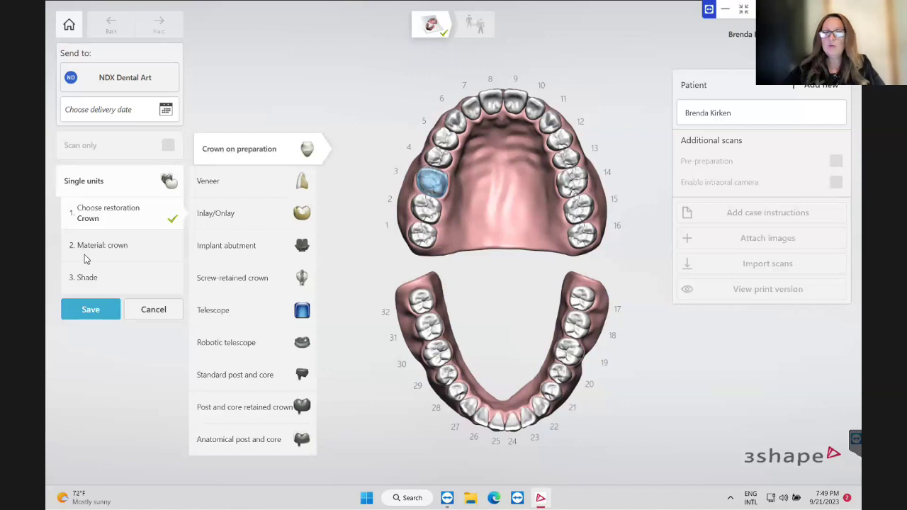
pyautogui.click(127, 247)
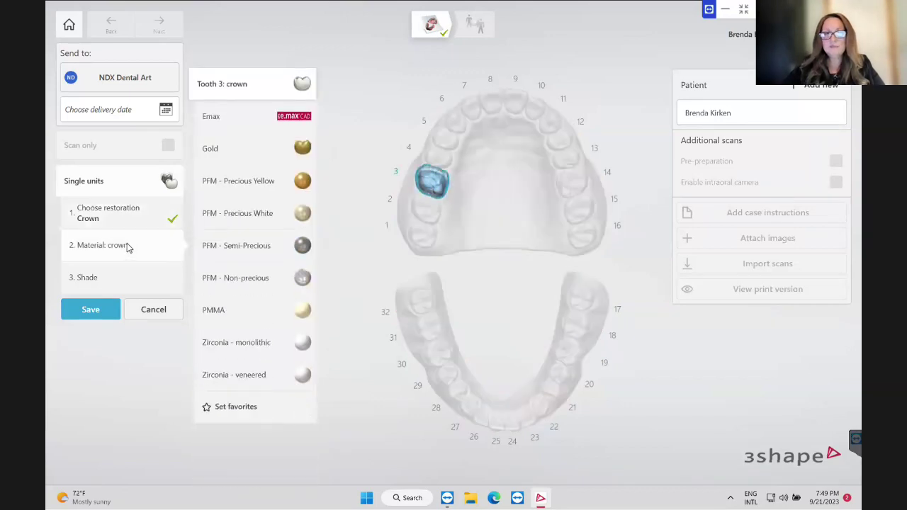
pyautogui.click(257, 346)
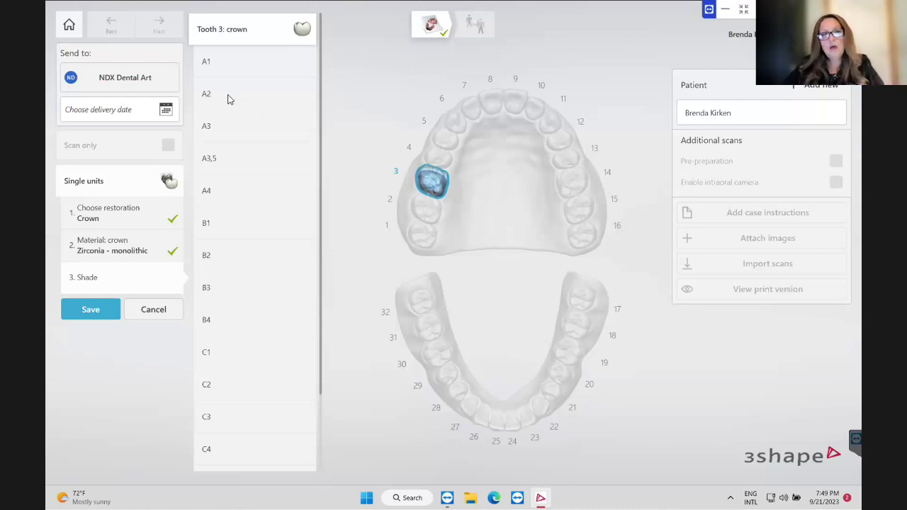
pyautogui.click(227, 94)
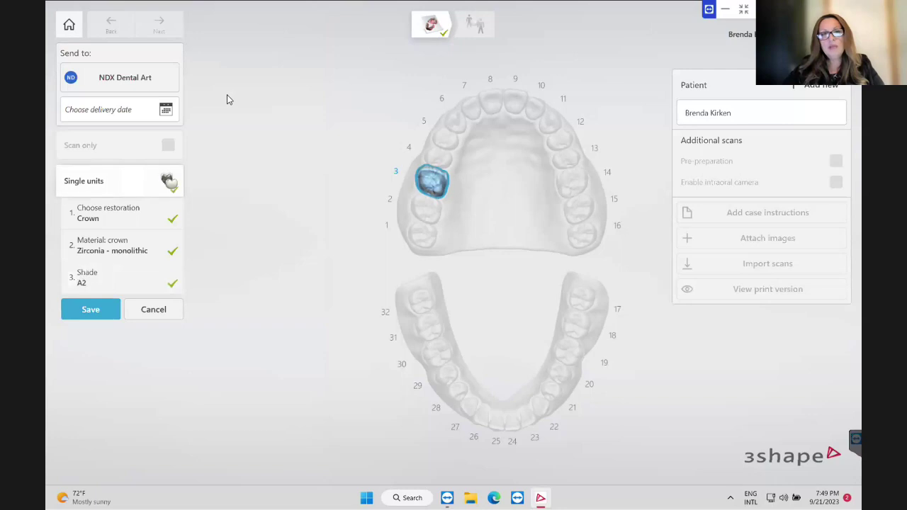
pyautogui.click(91, 310)
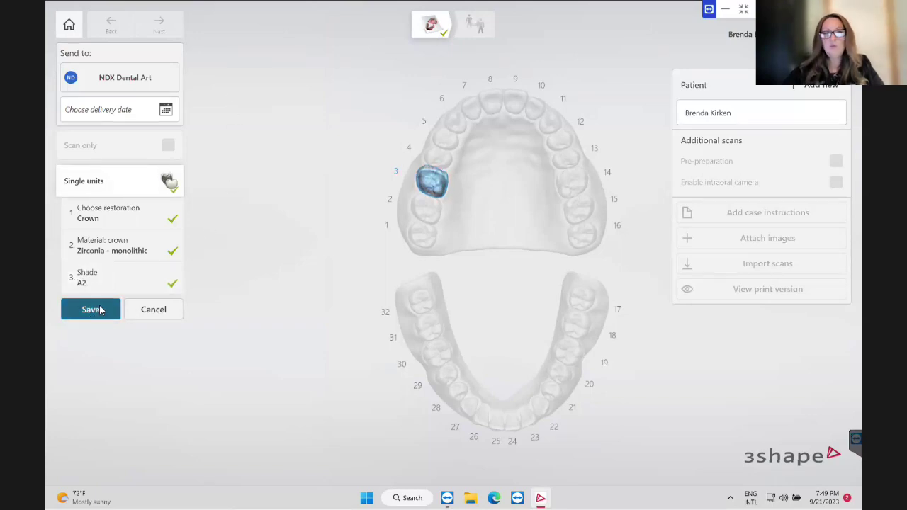
pyautogui.click(166, 110)
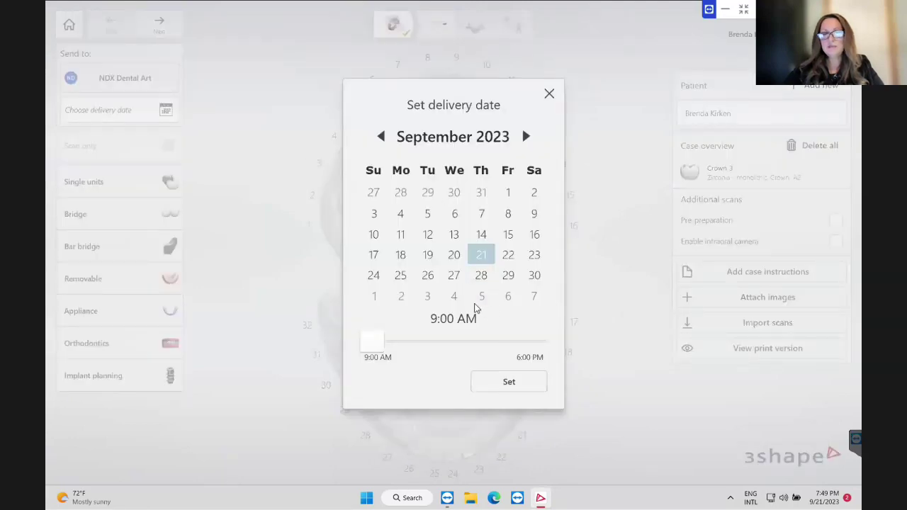
# Set the delivery date to Thursday, October 5, 2023, 9:00 AM
pyautogui.click(481, 297)
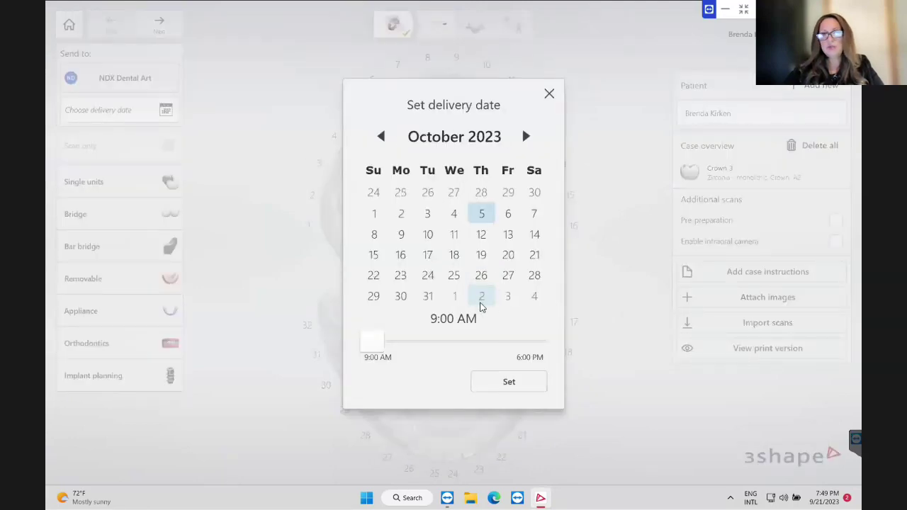
pyautogui.click(508, 387)
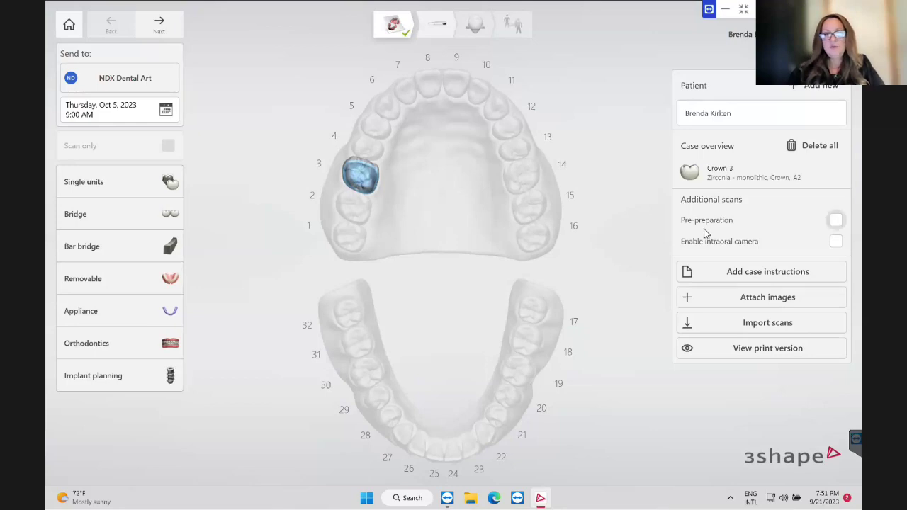
pyautogui.click(778, 272)
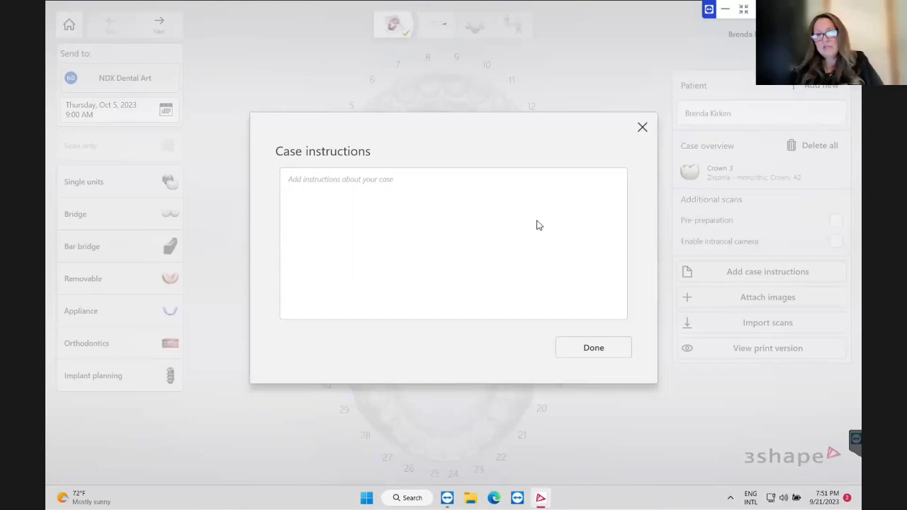
pyautogui.click(594, 348)
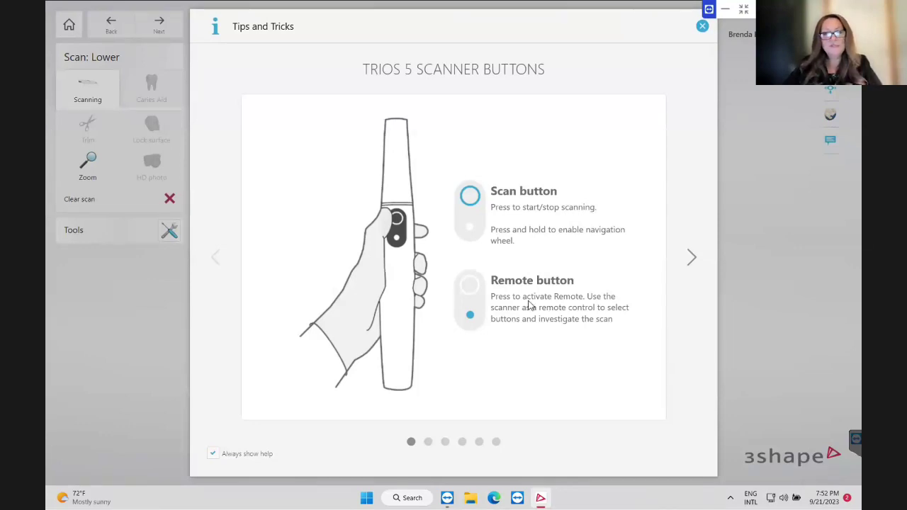
# Page through the five scanning tips, dismiss them, and leave 3Shape Unite for the desktop
pyautogui.click(686, 259)
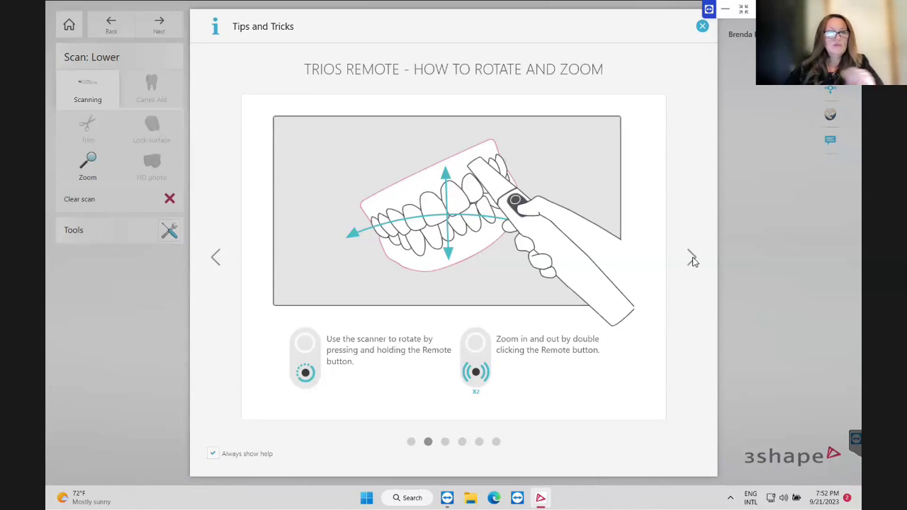
pyautogui.click(692, 258)
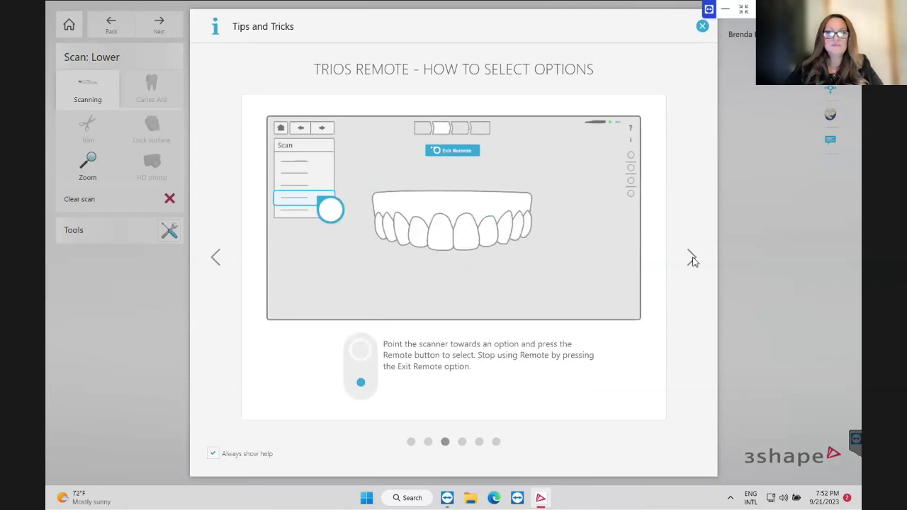
pyautogui.click(691, 258)
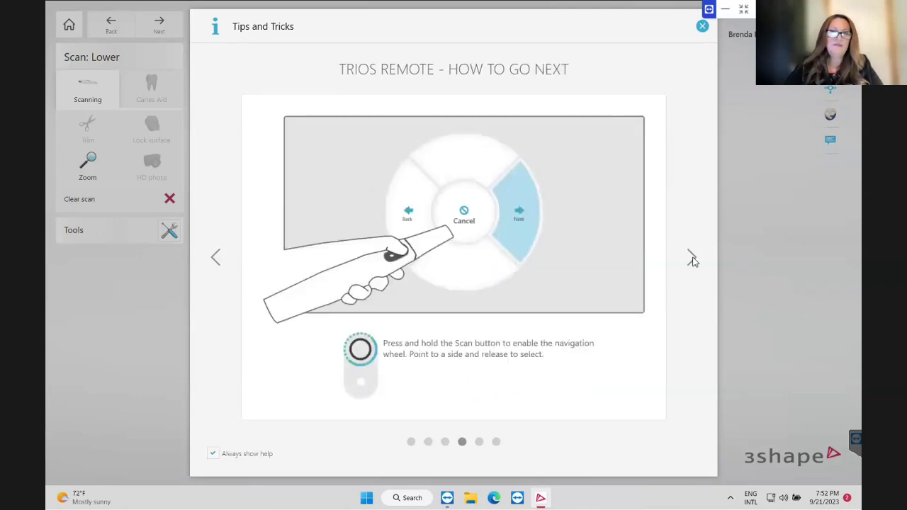
pyautogui.click(692, 258)
pyautogui.click(693, 259)
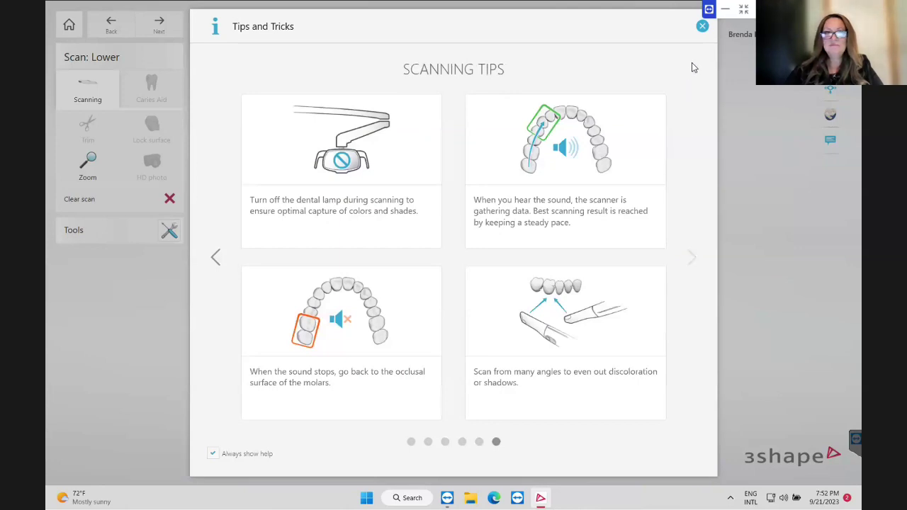
pyautogui.press('Escape')
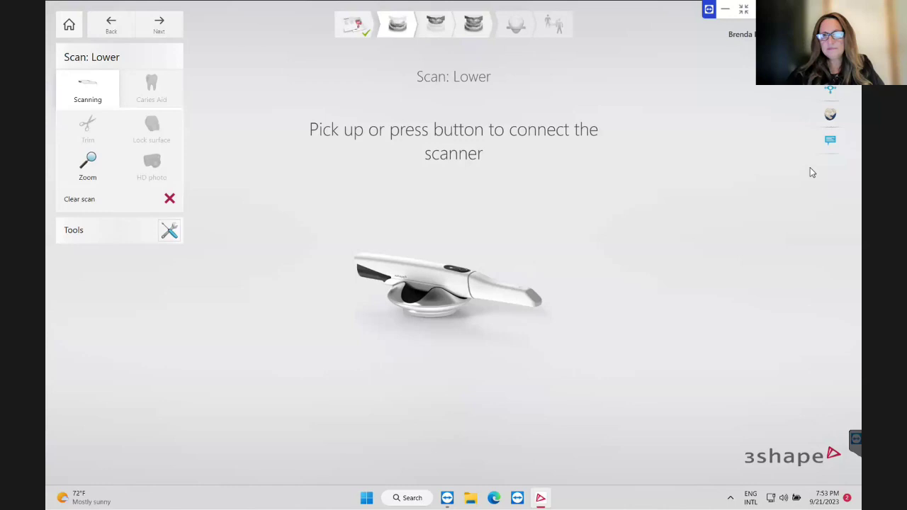
pyautogui.press('super+d')
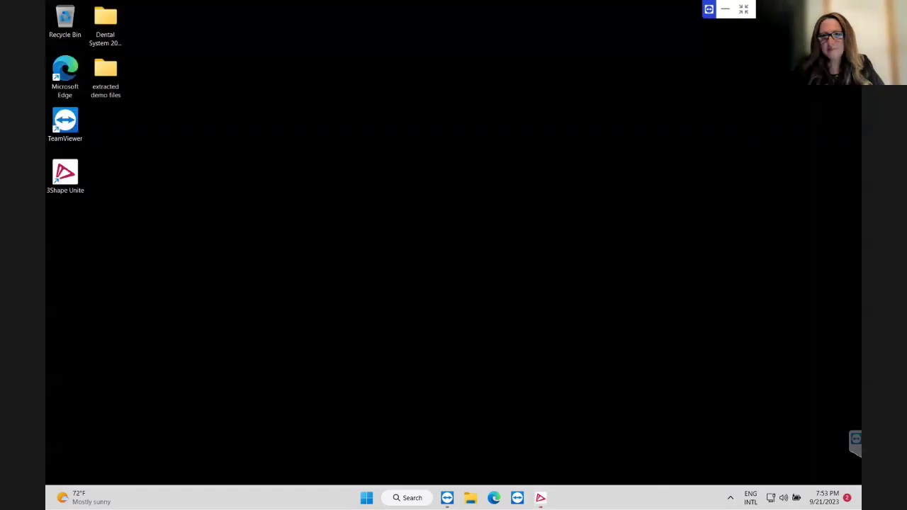
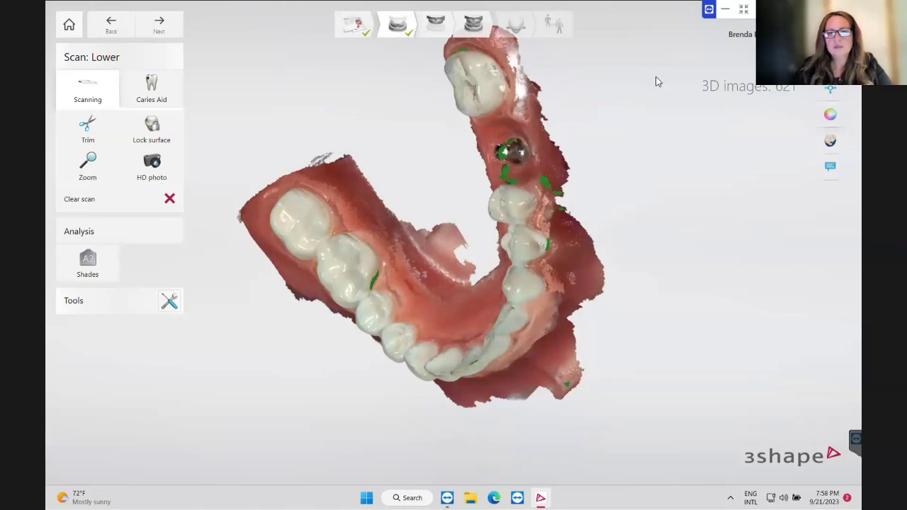
# Scan more of the lower arch to 700 3D images, rotating to check coverage around the metal post
pyautogui.moveTo(656, 83); pyautogui.dragTo(672, 103, button='right')
pyautogui.moveTo(639, 179)
pyautogui.mouseDown(button='right')
pyautogui.moveTo(634, 200)
pyautogui.moveTo(638, 178)
pyautogui.mouseUp(button='right')
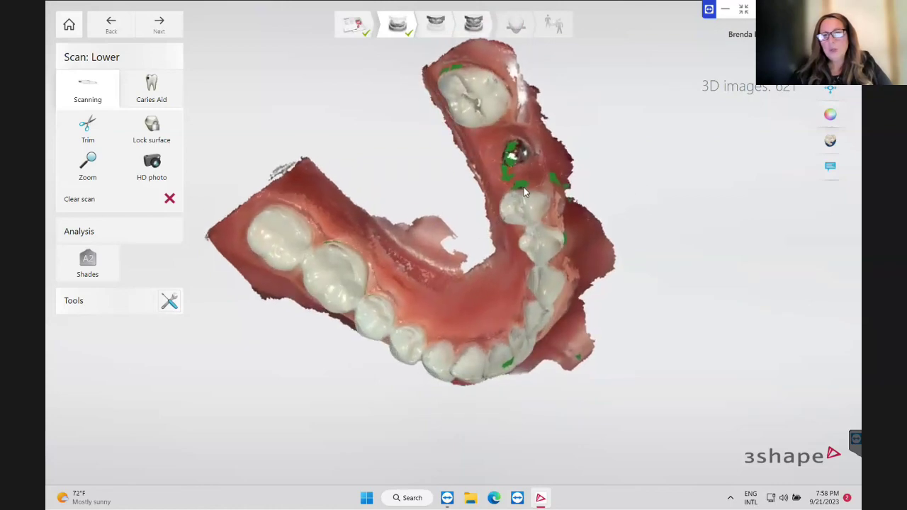
pyautogui.moveTo(596, 155); pyautogui.dragTo(614, 139, button='right')
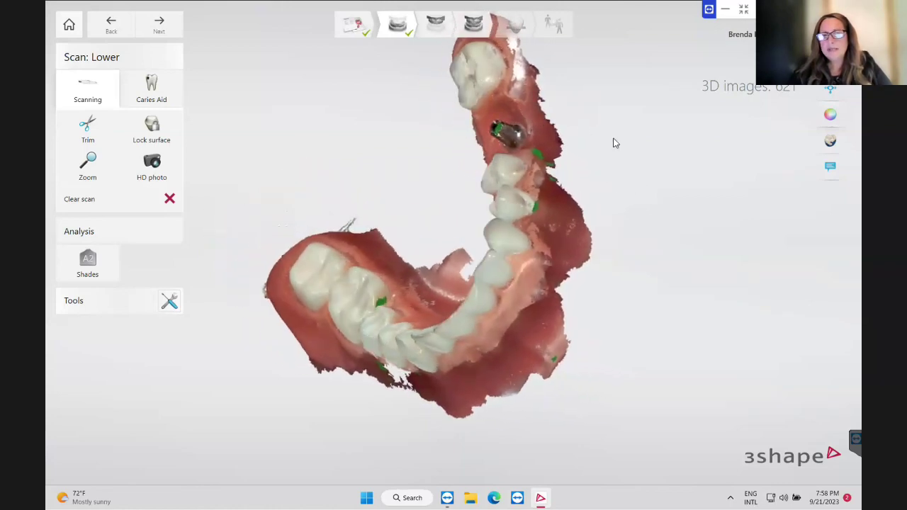
pyautogui.moveTo(437, 383); pyautogui.dragTo(532, 349, button='right')
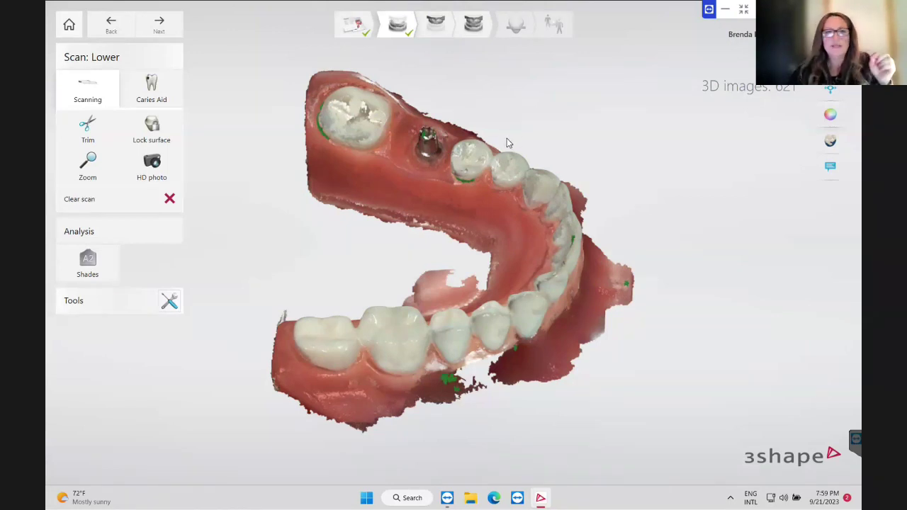
pyautogui.moveTo(515, 140); pyautogui.dragTo(495, 142, button='right')
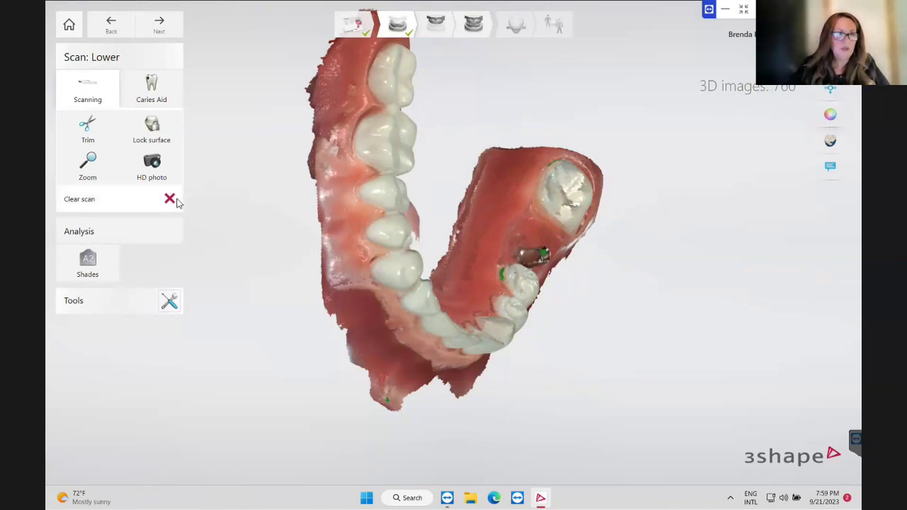
pyautogui.moveTo(628, 96); pyautogui.dragTo(549, 89)
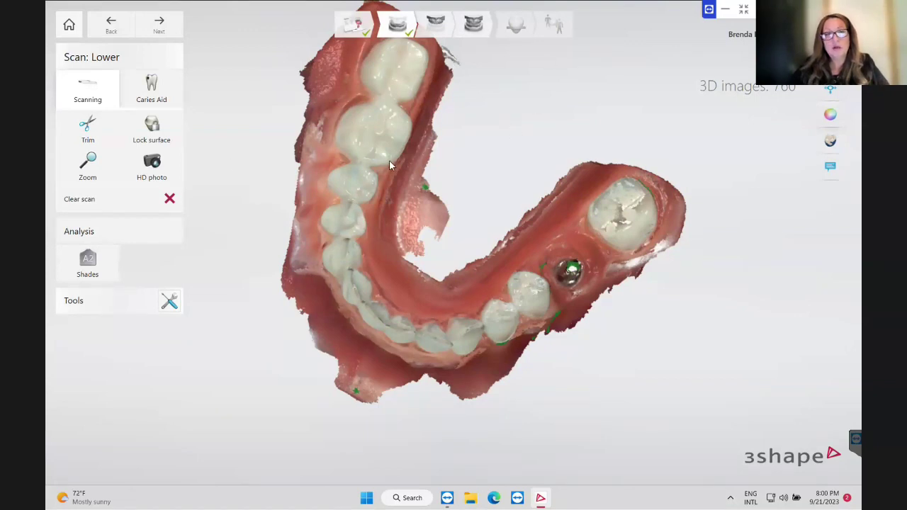
pyautogui.click(170, 303)
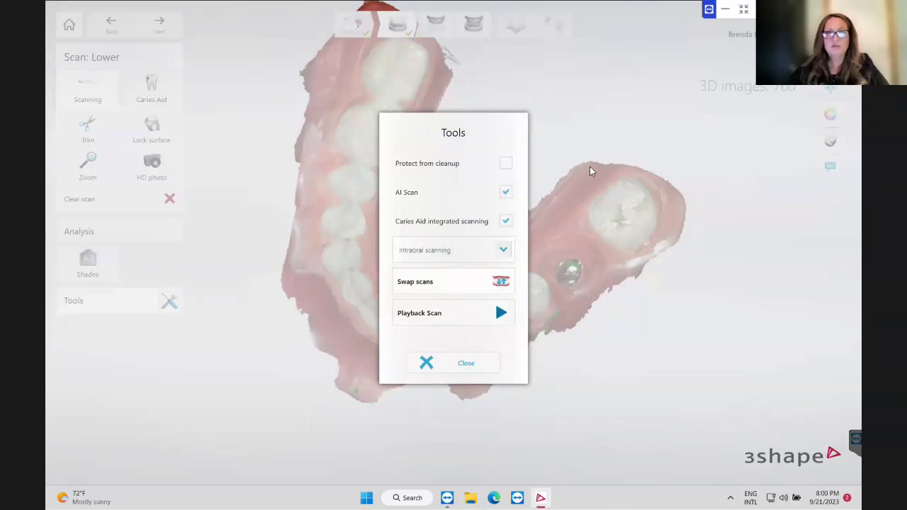
pyautogui.click(470, 373)
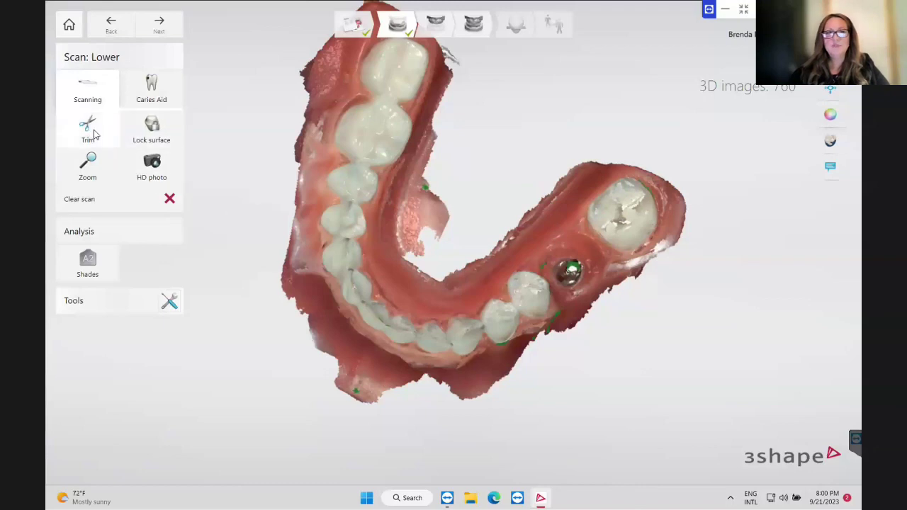
# Switch to the Upper scan step and capture the upper arch to 549 3D images
pyautogui.click(434, 62)
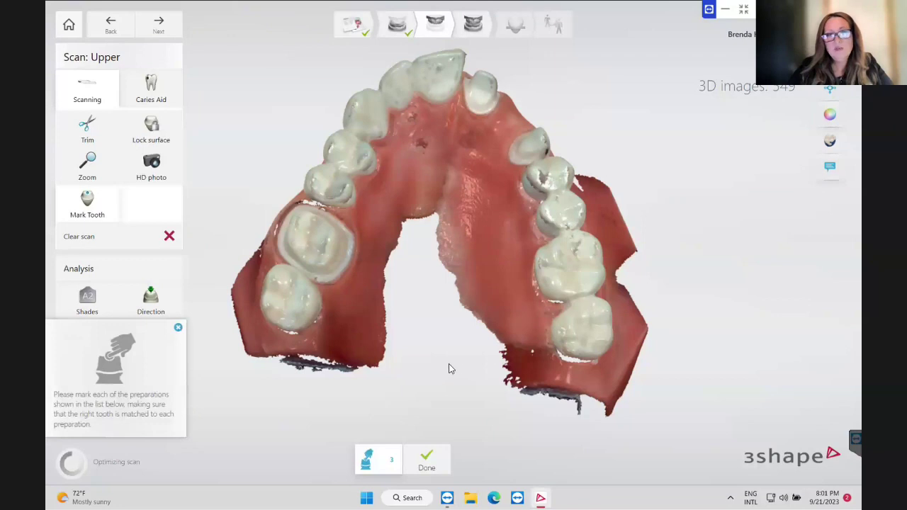
# Assign the prepared upper molar as preparation tooth 3 and confirm with Done
pyautogui.click(306, 238)
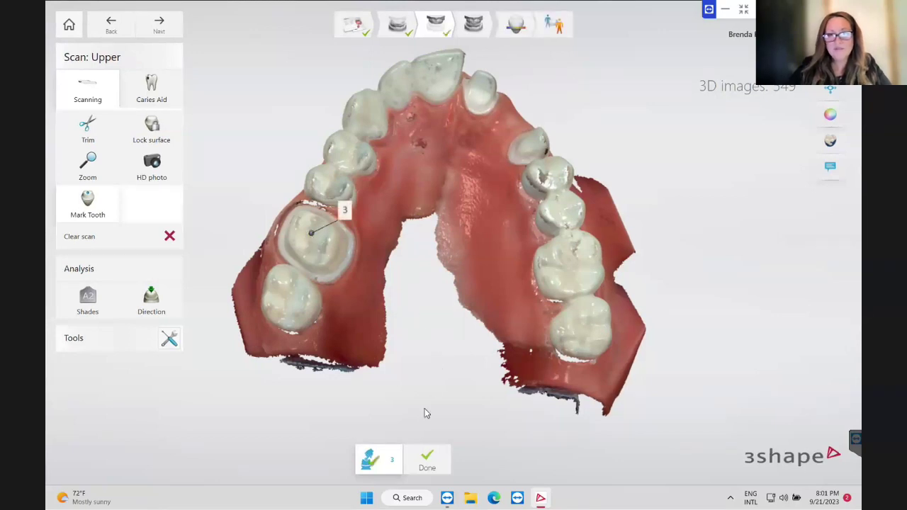
pyautogui.click(428, 462)
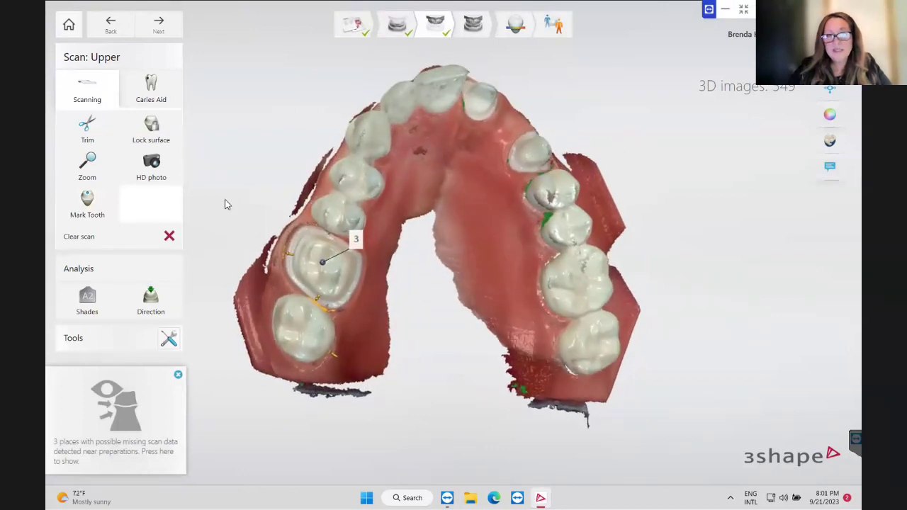
# Erase the gum surface beside tooth 3 with the 2 mm Trim brush and apply it
pyautogui.click(95, 135)
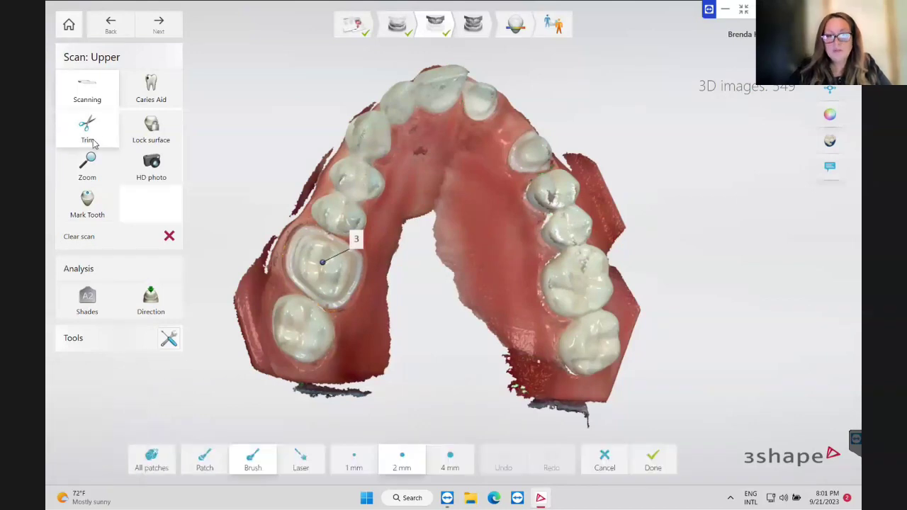
pyautogui.scroll(5, 432, 358)
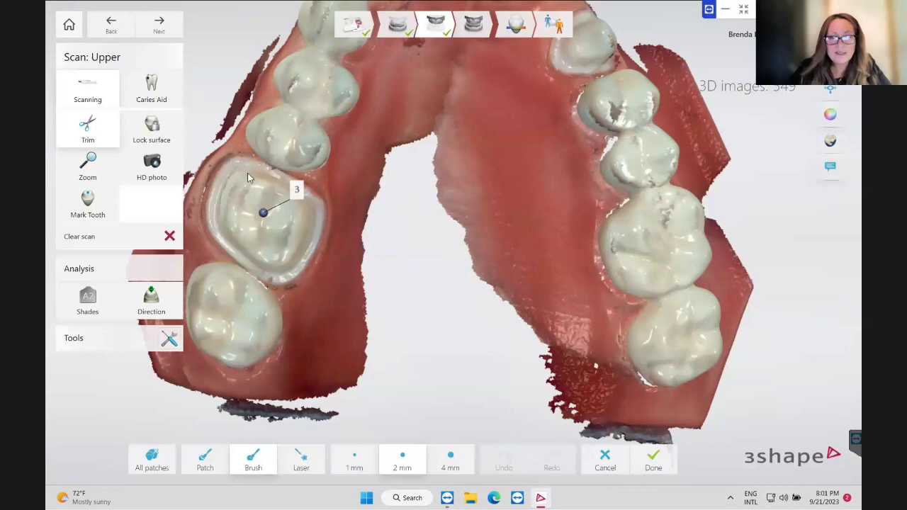
pyautogui.moveTo(255, 158)
pyautogui.mouseDown()
pyautogui.moveTo(216, 155)
pyautogui.moveTo(222, 165)
pyautogui.mouseUp()
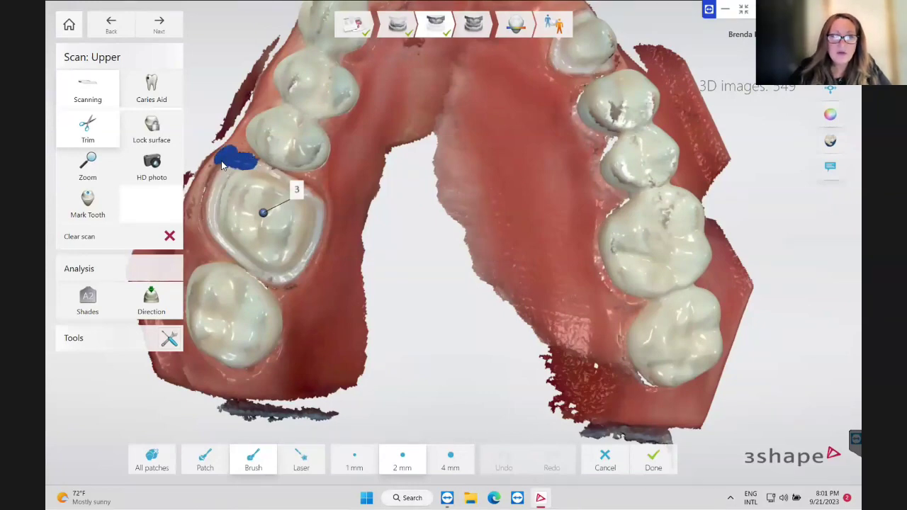
pyautogui.moveTo(200, 221)
pyautogui.mouseDown()
pyautogui.moveTo(213, 183)
pyautogui.moveTo(202, 213)
pyautogui.moveTo(211, 250)
pyautogui.moveTo(274, 287)
pyautogui.moveTo(299, 276)
pyautogui.moveTo(319, 255)
pyautogui.moveTo(327, 191)
pyautogui.moveTo(282, 169)
pyautogui.moveTo(321, 204)
pyautogui.moveTo(285, 172)
pyautogui.moveTo(247, 161)
pyautogui.moveTo(273, 177)
pyautogui.mouseUp()
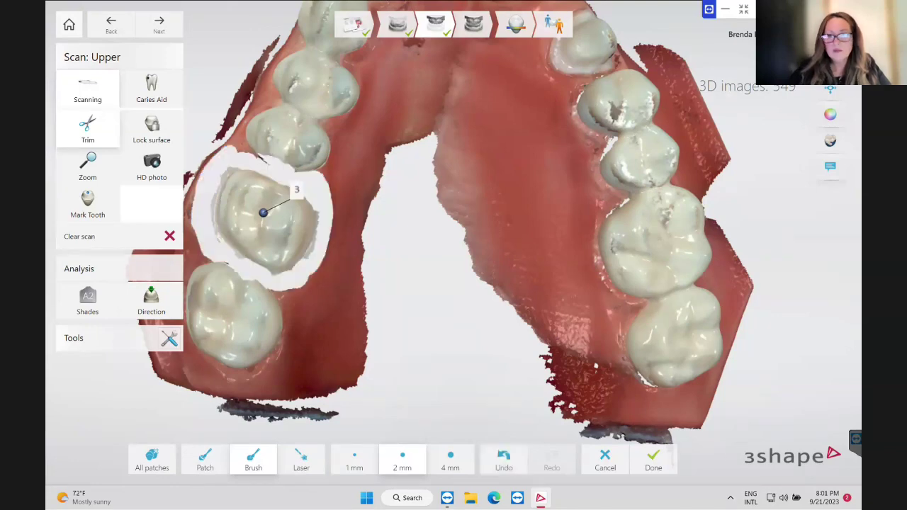
pyautogui.click(656, 459)
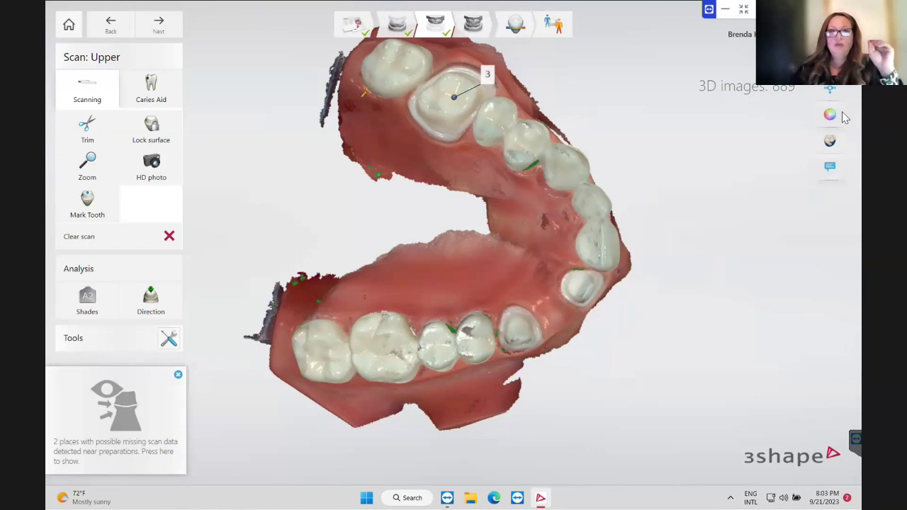
# Zoom on the molars, scan to 1090 images, and inspect tooth 3 from side and occlusal views
pyautogui.click(88, 165)
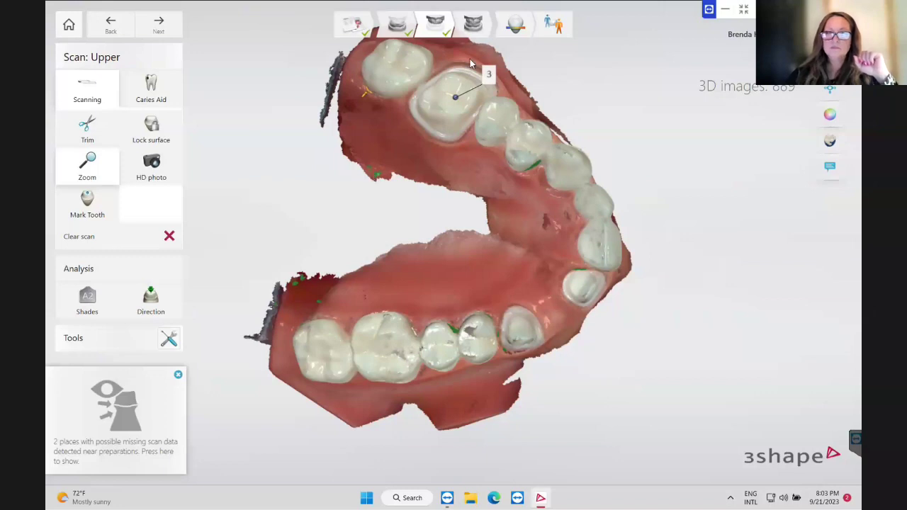
pyautogui.click(424, 78)
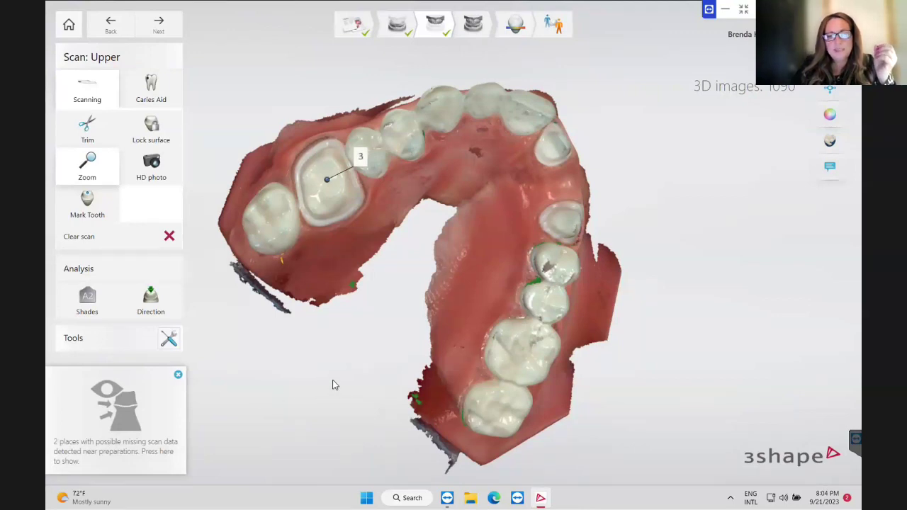
pyautogui.moveTo(338, 319); pyautogui.dragTo(284, 181, button='right')
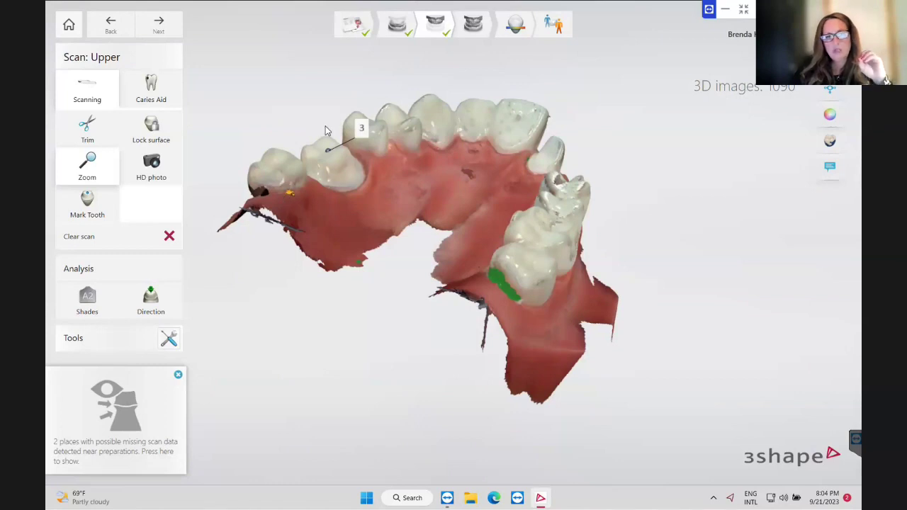
pyautogui.moveTo(385, 303); pyautogui.dragTo(411, 378, button='right')
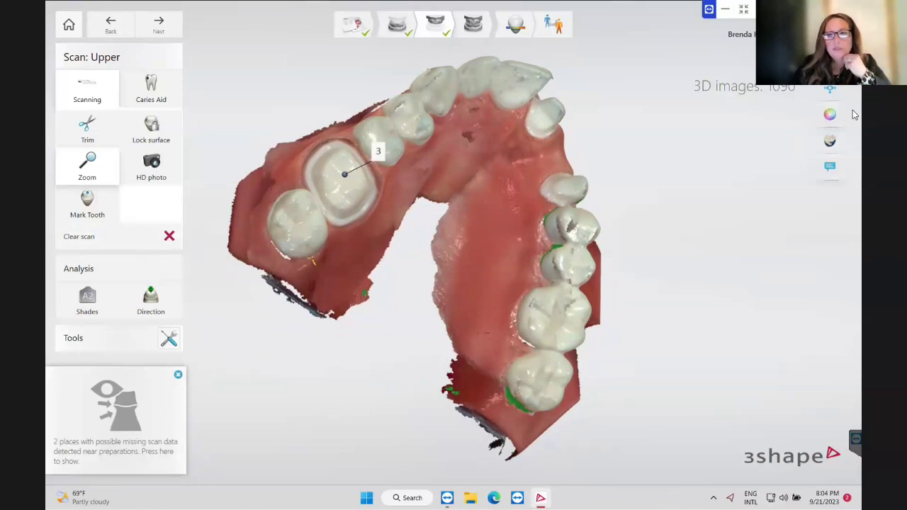
pyautogui.scroll(2, 489, 218)
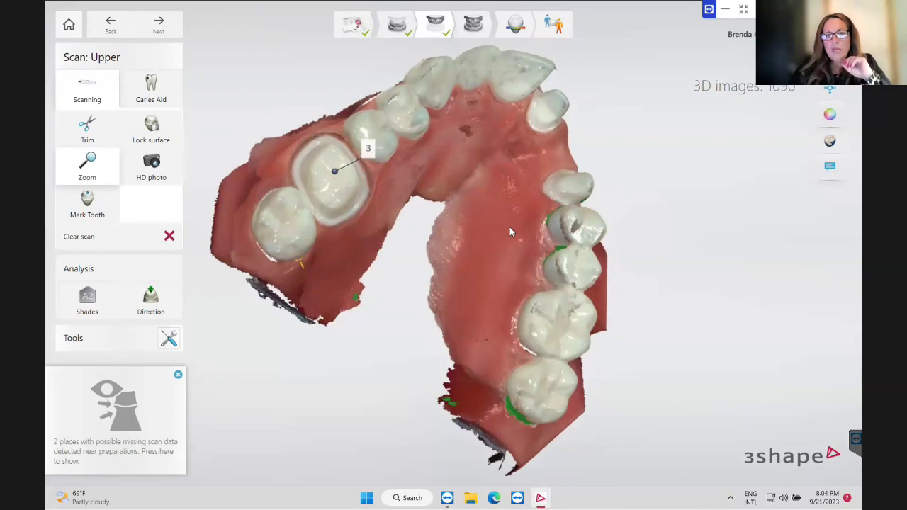
pyautogui.click(831, 116)
pyautogui.moveTo(474, 245); pyautogui.dragTo(439, 244)
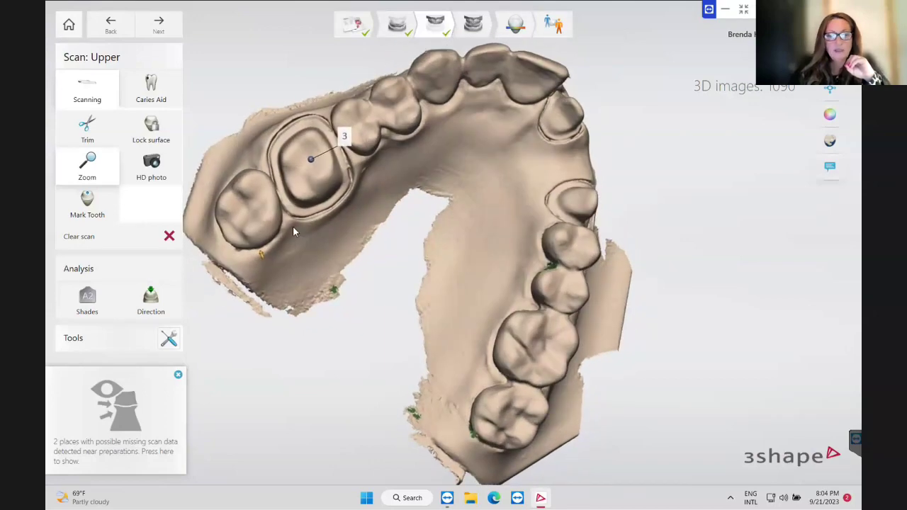
pyautogui.moveTo(452, 165); pyautogui.dragTo(594, 317)
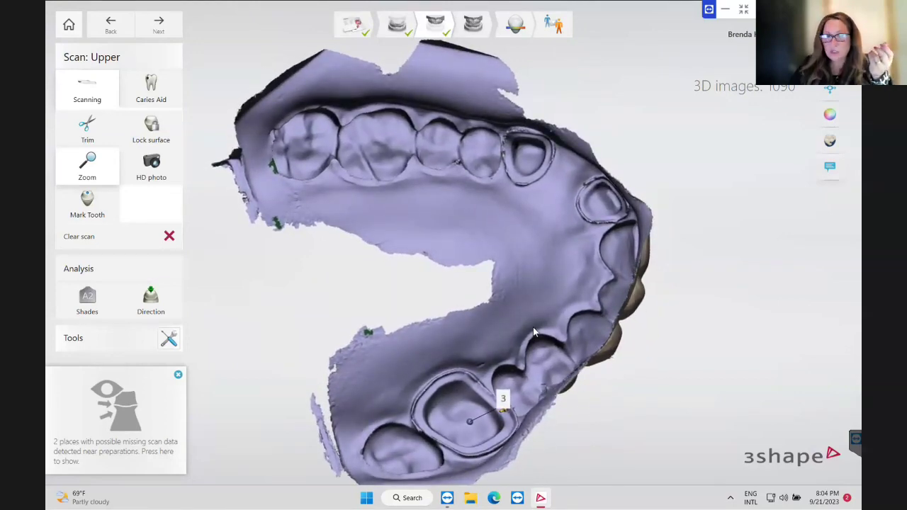
pyautogui.scroll(1, 533, 327)
pyautogui.moveTo(528, 324); pyautogui.dragTo(660, 155)
pyautogui.moveTo(592, 197); pyautogui.dragTo(572, 259)
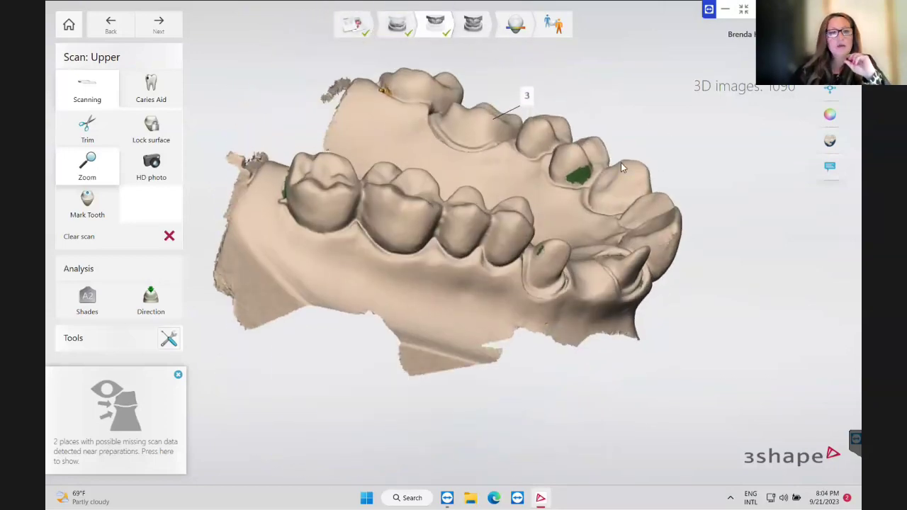
pyautogui.click(831, 116)
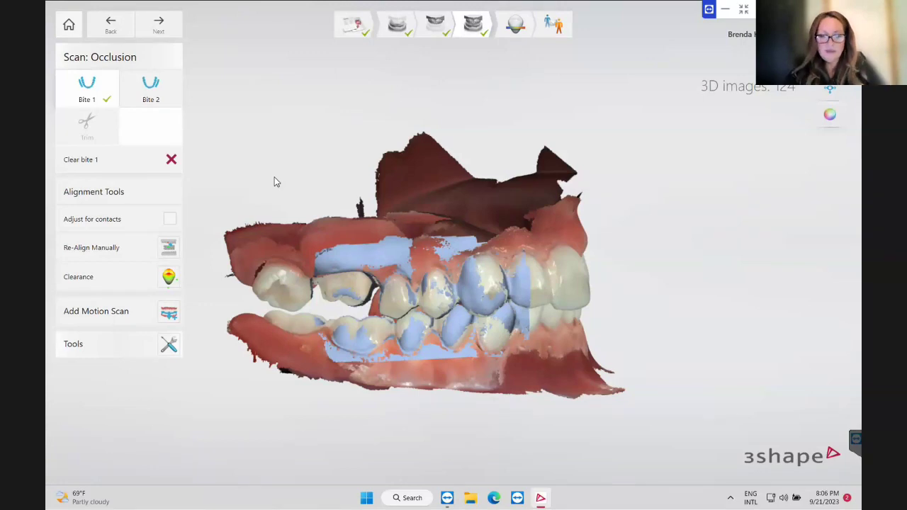
# Capture the Bite 2 scan at 72 3D images until alignment completes
pyautogui.moveTo(513, 238); pyautogui.dragTo(333, 199, button='right')
pyautogui.click(153, 88)
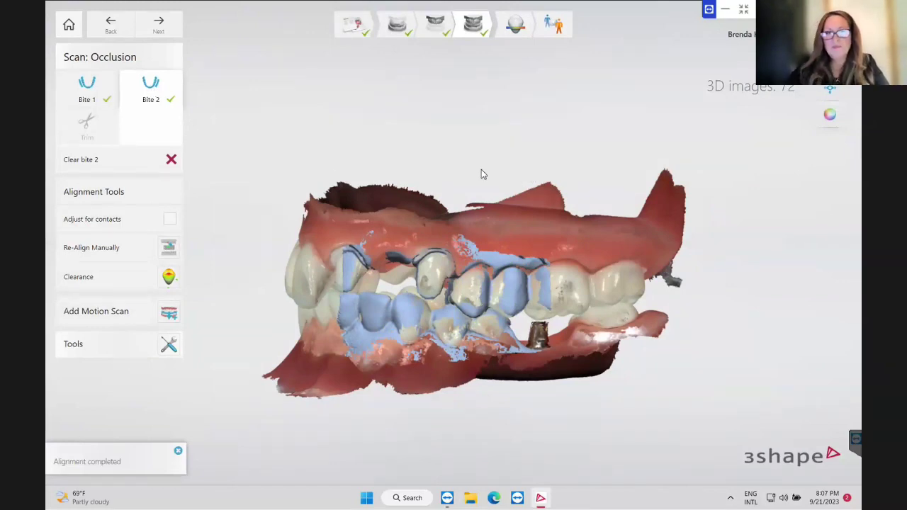
# Check the aligned bite in occlusion, then start Post process from the banner
pyautogui.moveTo(547, 190); pyautogui.dragTo(522, 172)
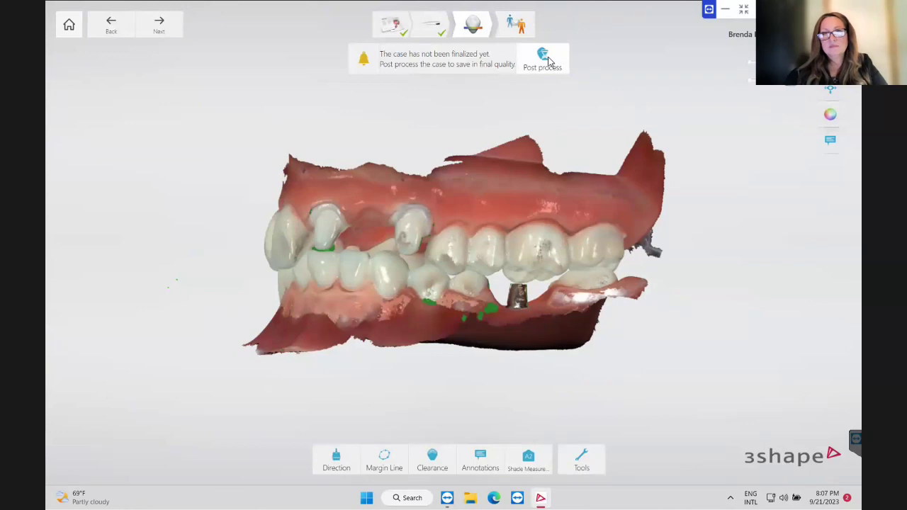
pyautogui.click(543, 61)
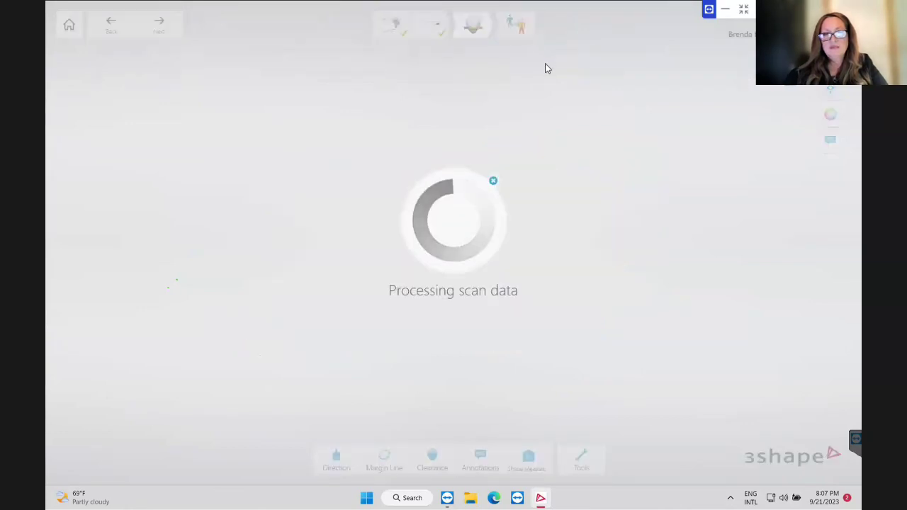
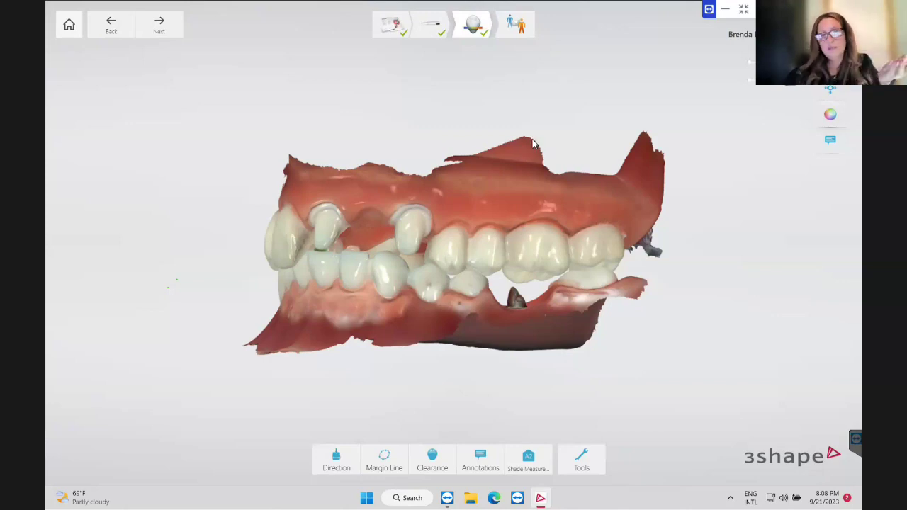
# Orbit the bite scan from the side view to a frontal view of the front teeth
pyautogui.moveTo(525, 102); pyautogui.dragTo(745, 138, button='right')
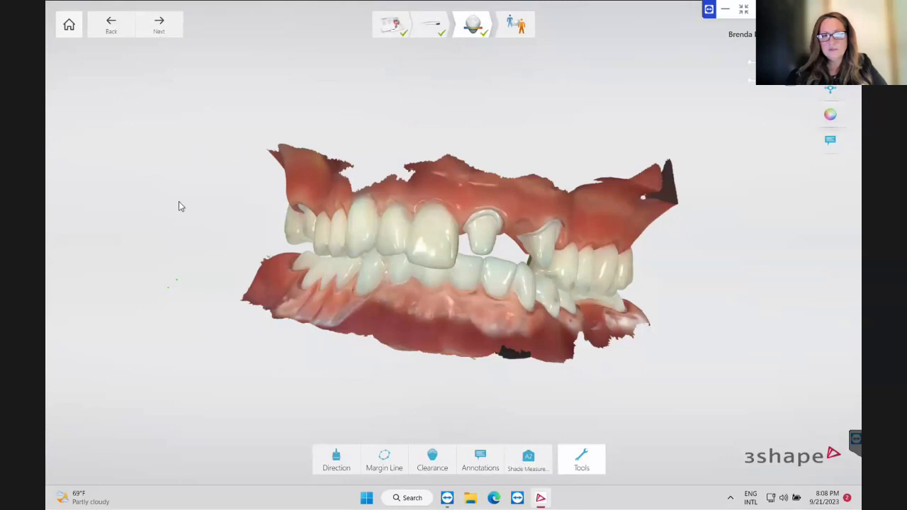
# Inspect the insertion-direction undercut map on the prepared upper tooth from the occlusal view, then dismiss it
pyautogui.click(336, 457)
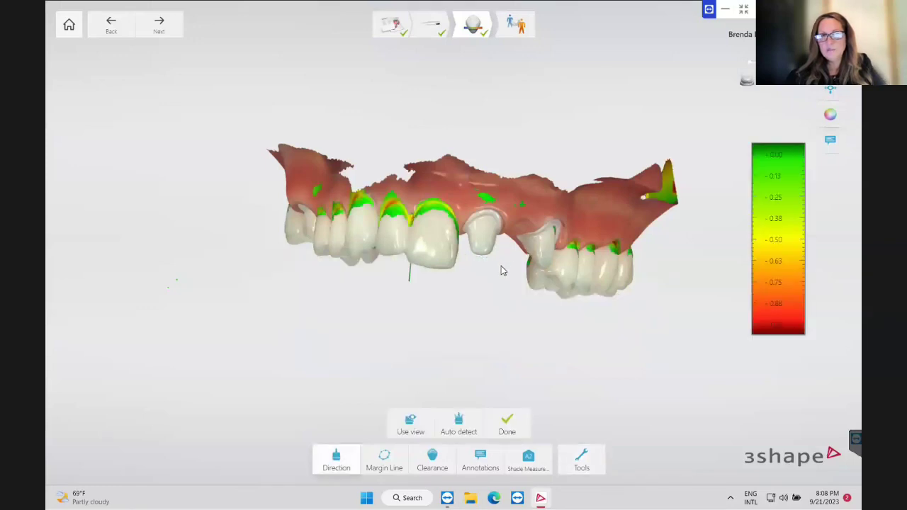
pyautogui.moveTo(502, 286); pyautogui.dragTo(485, 294, button='right')
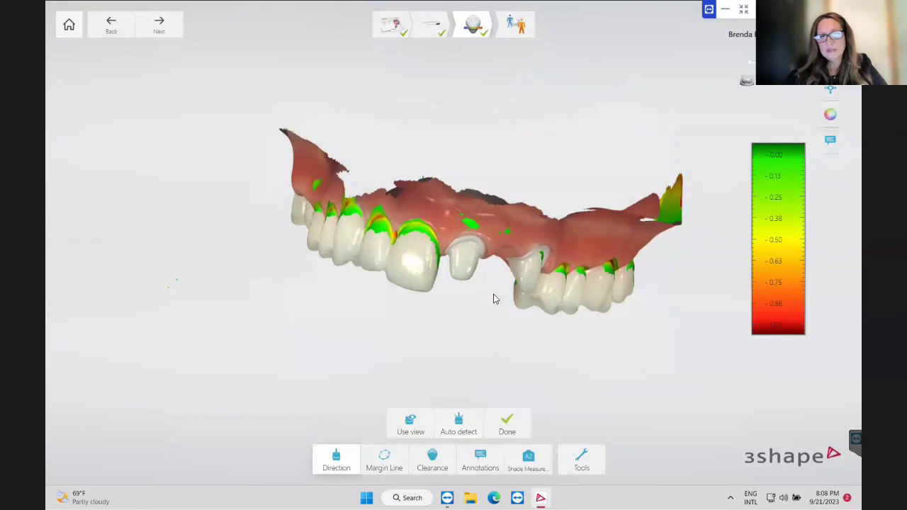
pyautogui.moveTo(498, 297); pyautogui.dragTo(548, 147, button='right')
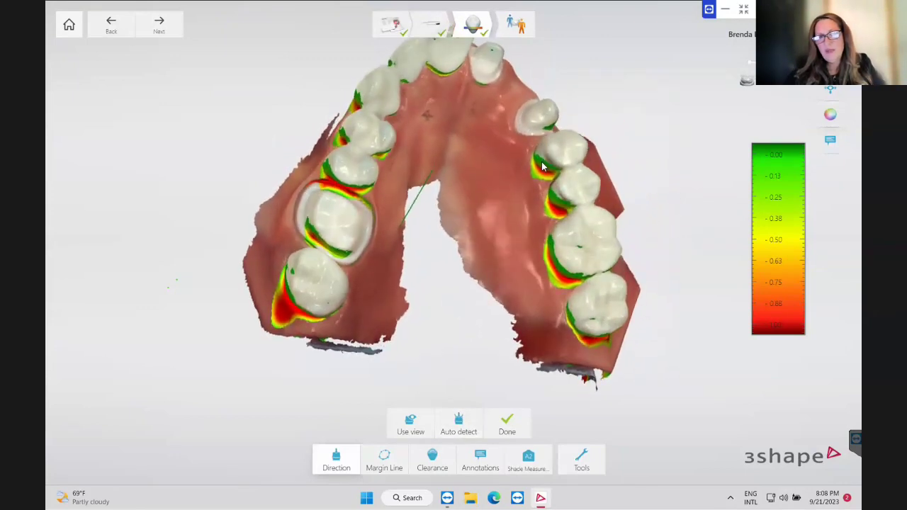
pyautogui.scroll(5, 351, 247)
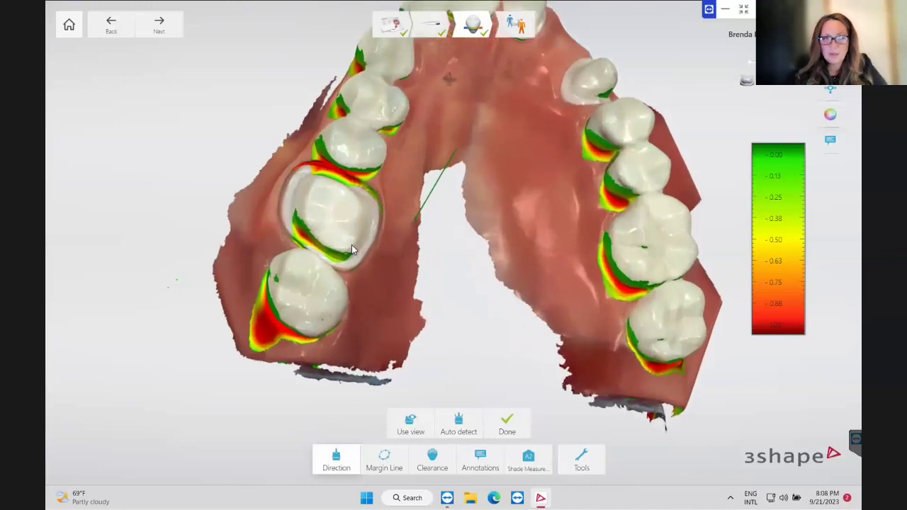
pyautogui.scroll(1, 360, 247)
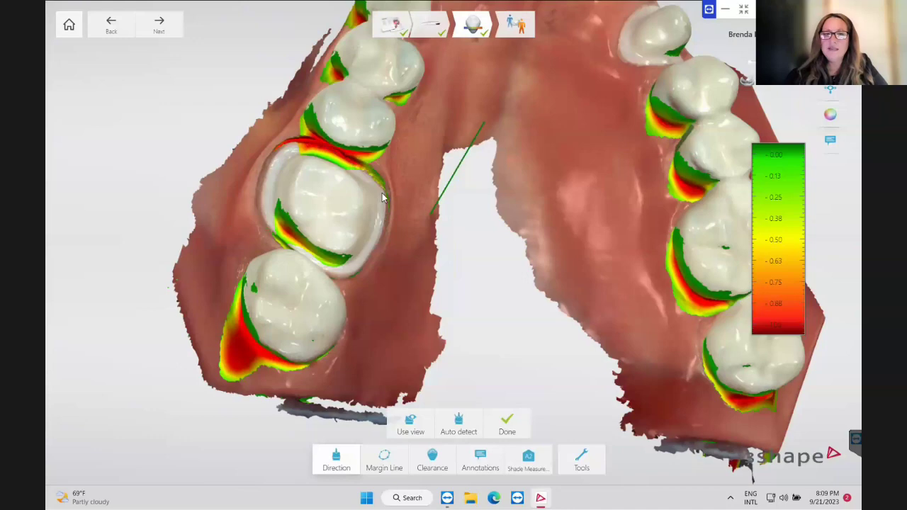
pyautogui.moveTo(461, 208); pyautogui.dragTo(452, 216, button='right')
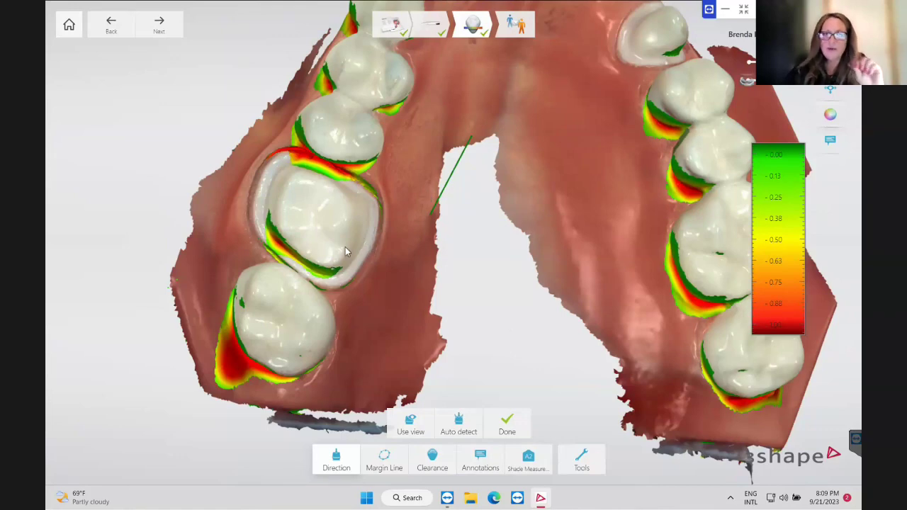
pyautogui.click(502, 424)
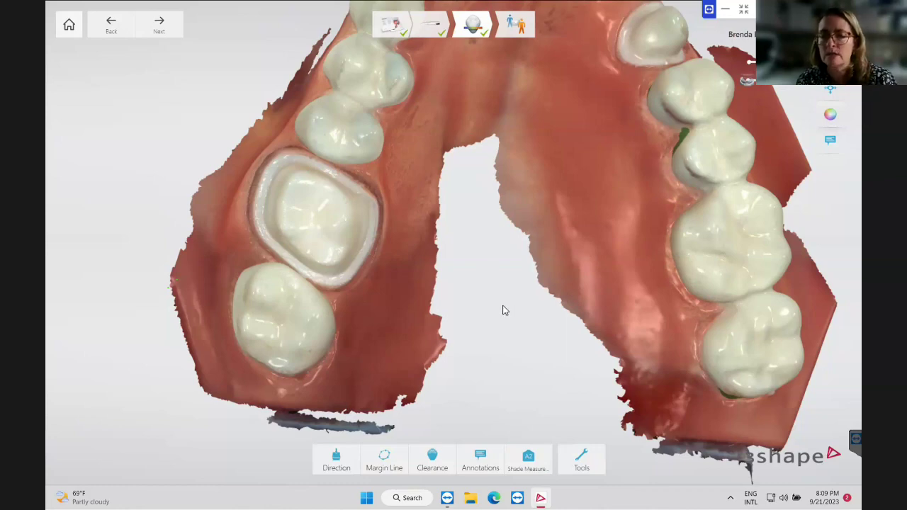
pyautogui.moveTo(504, 305); pyautogui.dragTo(499, 307, button='right')
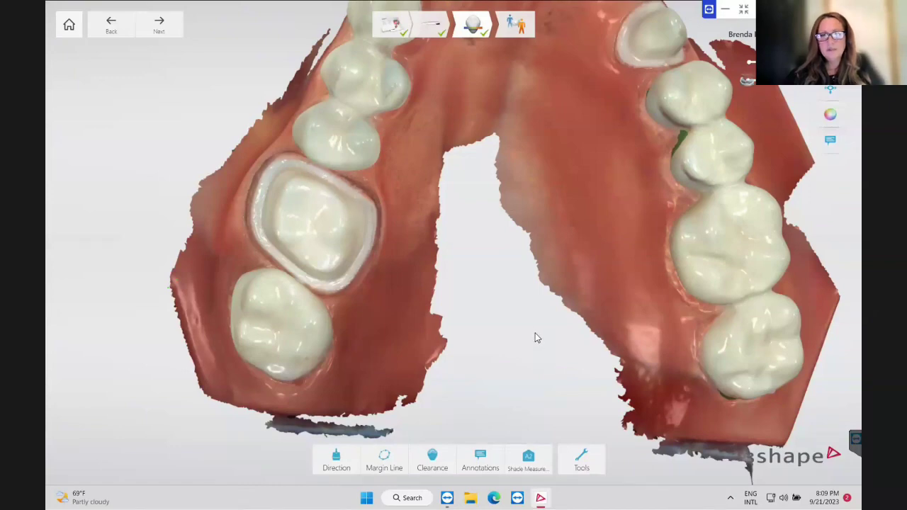
pyautogui.moveTo(499, 300); pyautogui.dragTo(491, 340)
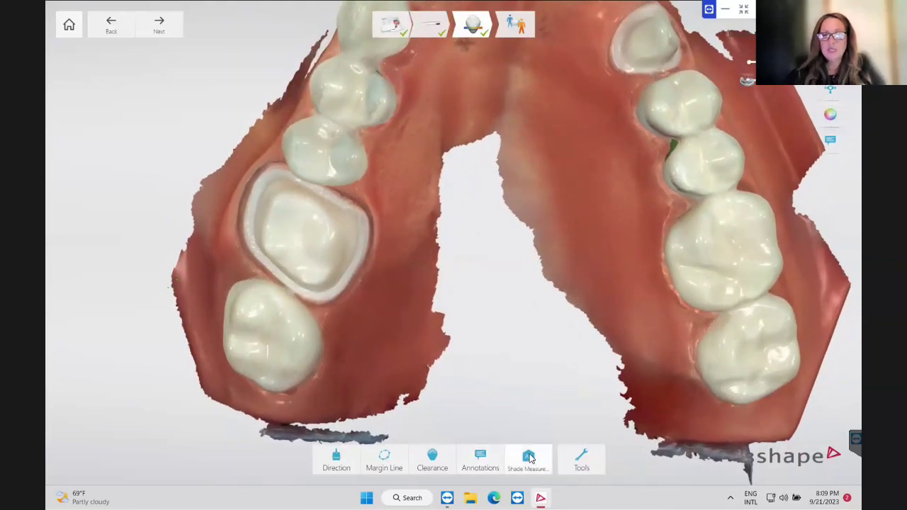
# Enter Shade Measure, read through the Tips and Tricks pages and the legend, and close them
pyautogui.click(529, 460)
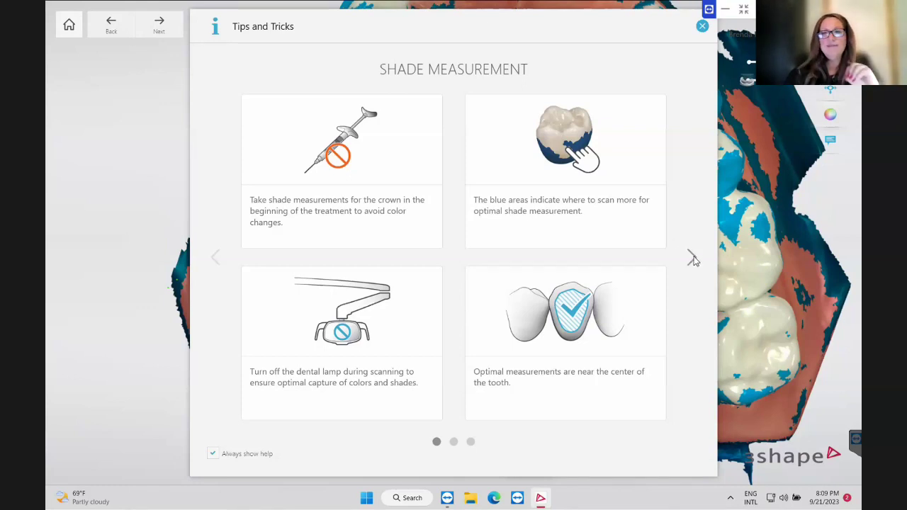
pyautogui.click(693, 258)
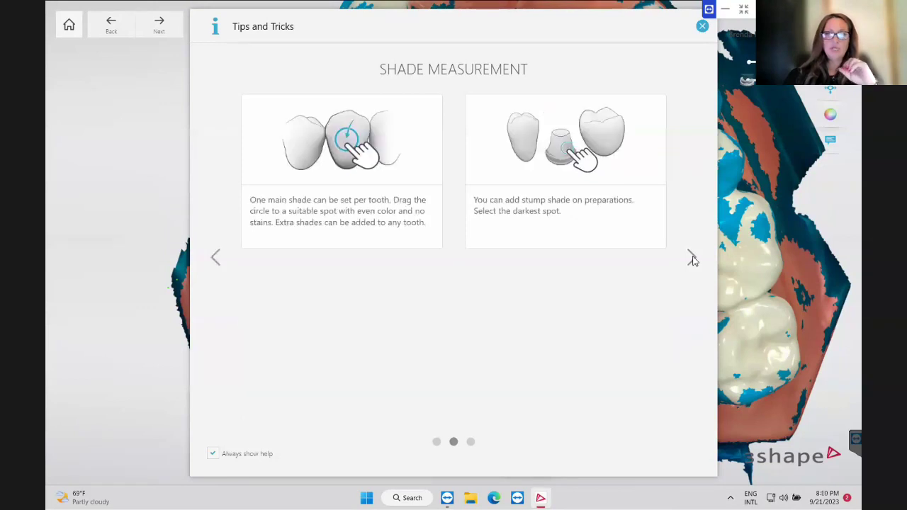
pyautogui.click(694, 259)
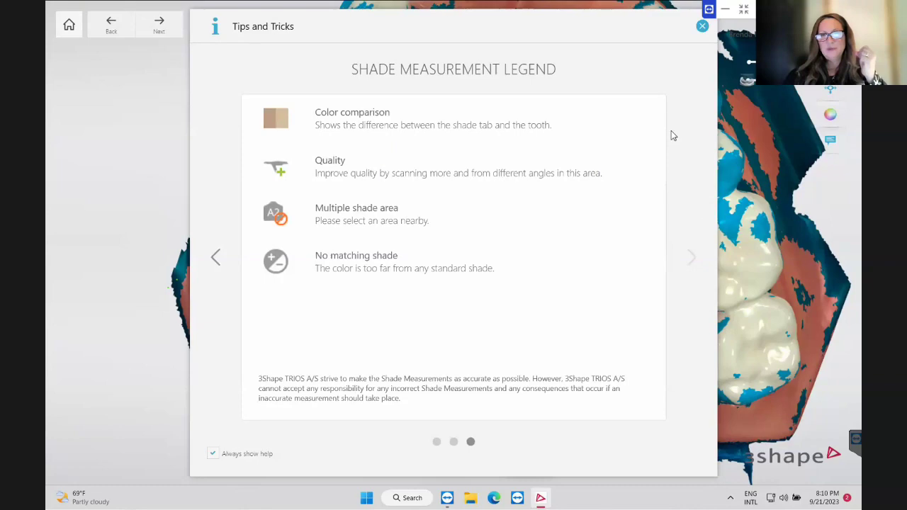
pyautogui.click(702, 27)
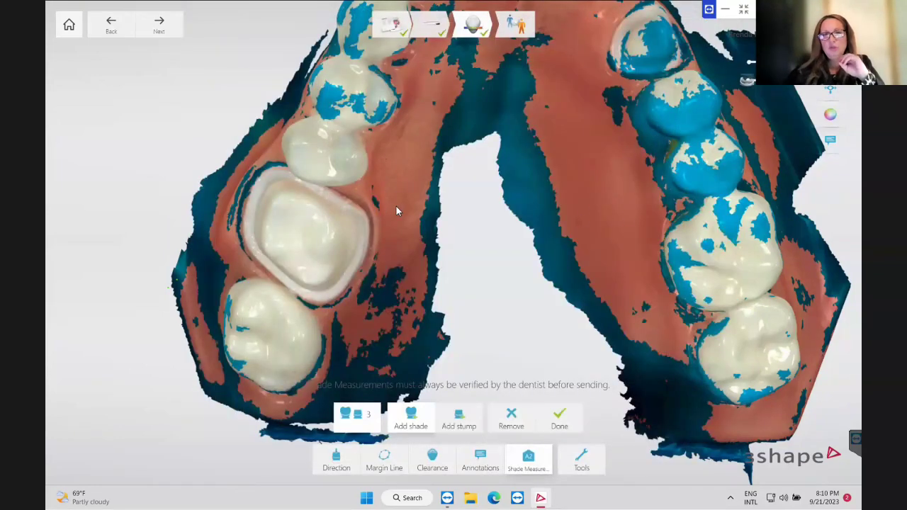
# Turn the scan to the target tooth's outer face and measure its shade as B1 (1M1)
pyautogui.moveTo(447, 212); pyautogui.dragTo(544, 193, button='right')
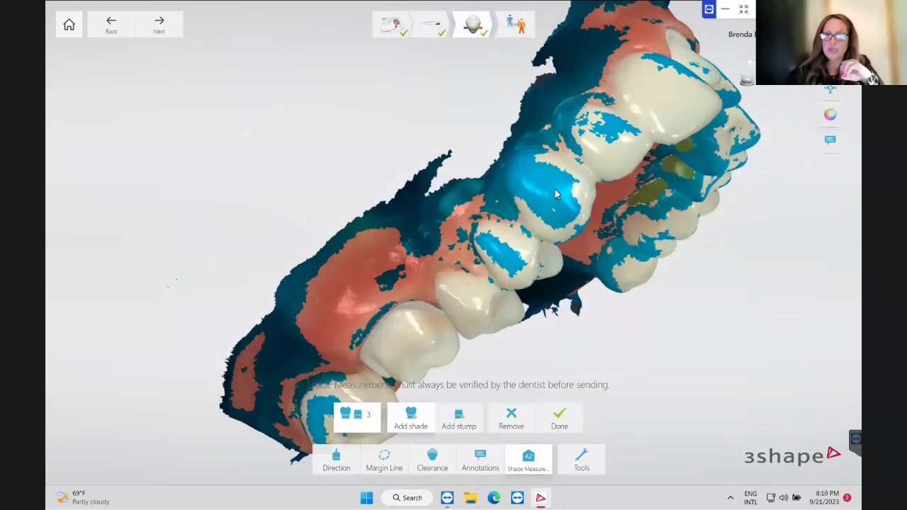
pyautogui.moveTo(648, 316); pyautogui.dragTo(562, 239, button='right')
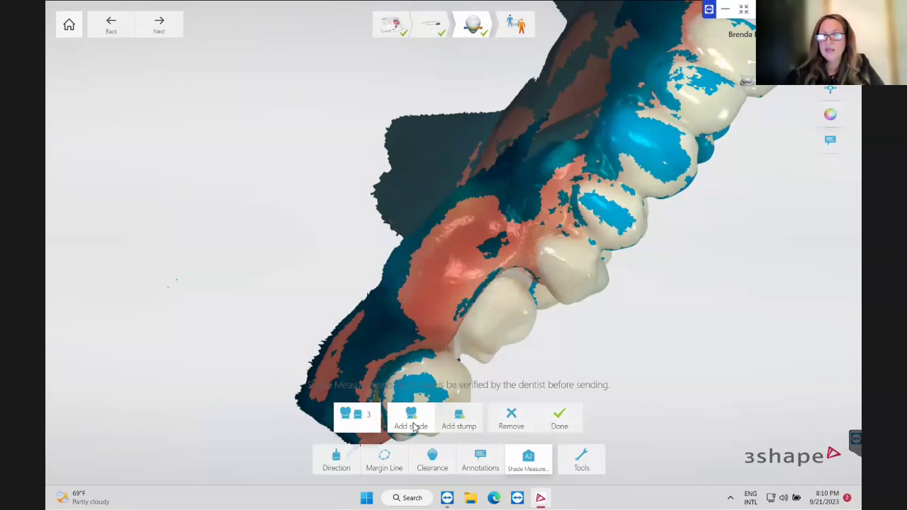
pyautogui.moveTo(499, 308); pyautogui.dragTo(583, 307, button='right')
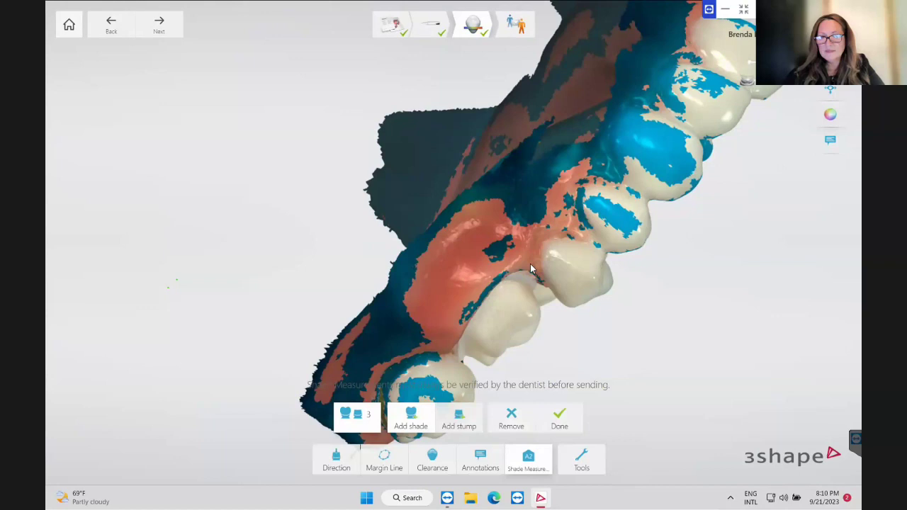
pyautogui.click(565, 272)
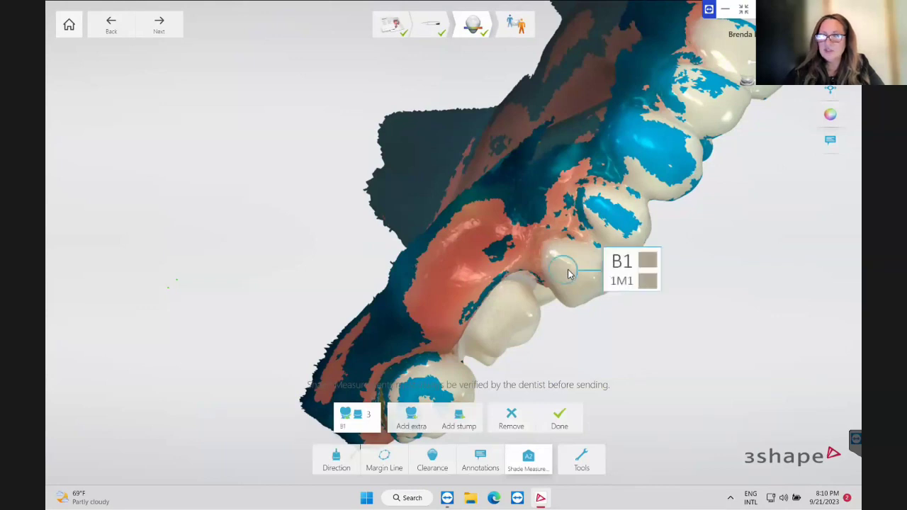
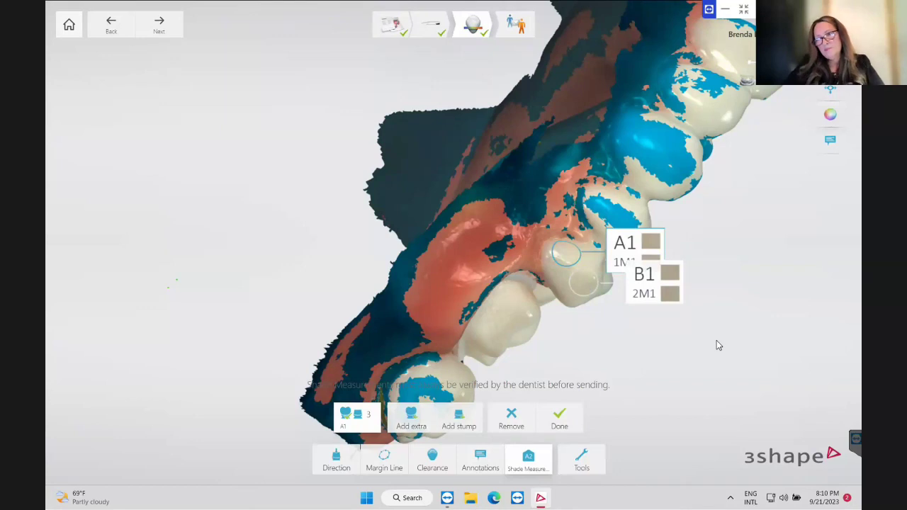
# Complete the A1 and B1 shade measurements and show the 0–2.00 mm occlusal clearance map
pyautogui.click(571, 423)
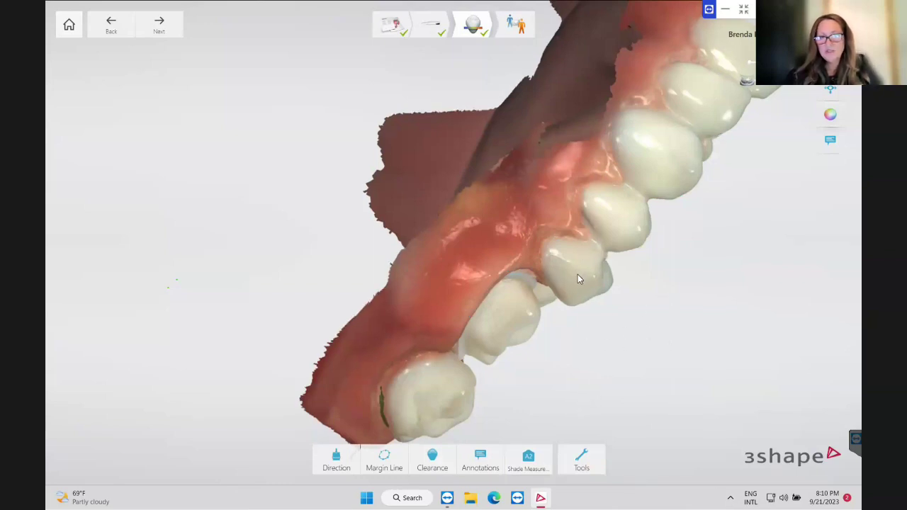
pyautogui.click(432, 457)
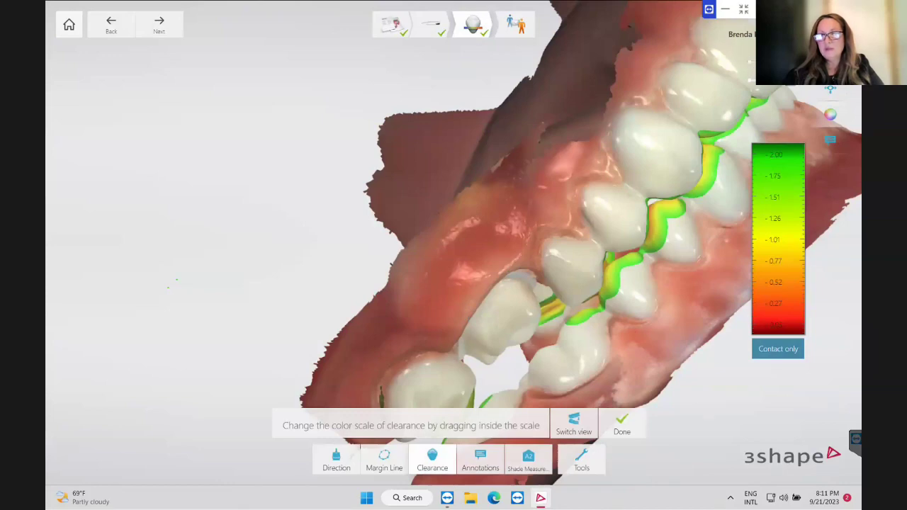
# Rotate the scan to inspect clearance colours on the lower arch and upper biting surfaces
pyautogui.moveTo(641, 217); pyautogui.dragTo(706, 256, button='right')
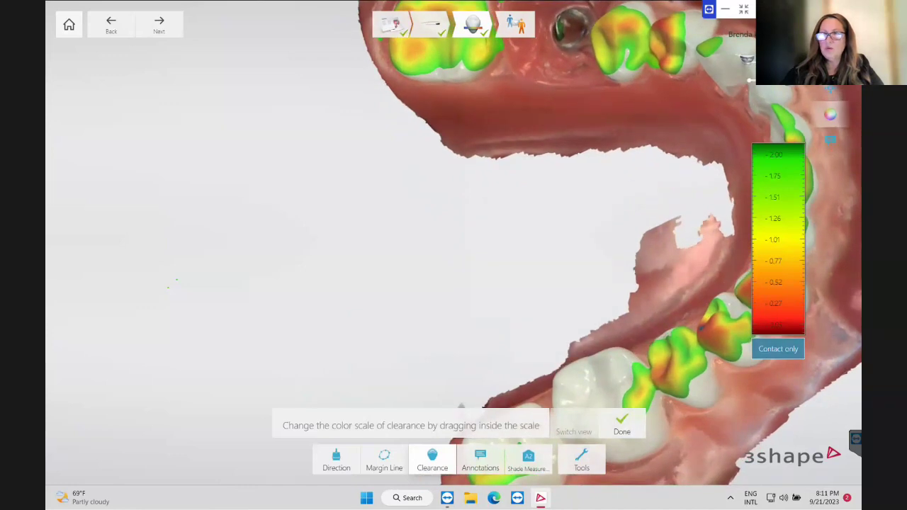
pyautogui.moveTo(749, 68); pyautogui.dragTo(752, 93, button='right')
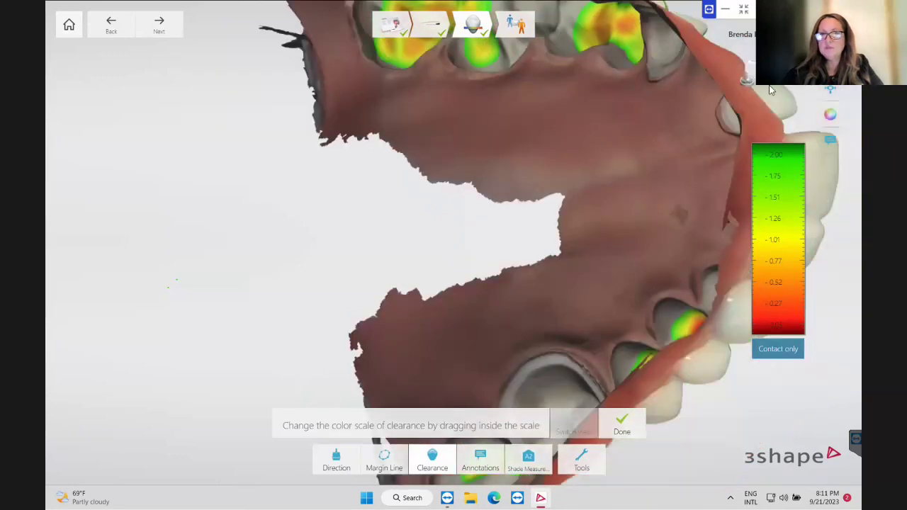
pyautogui.moveTo(661, 219); pyautogui.dragTo(405, 142, button='right')
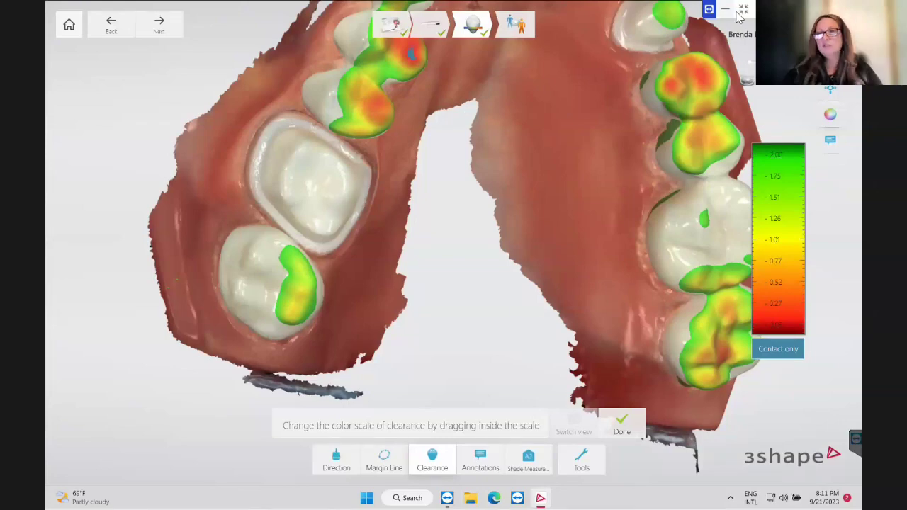
# Show both jaws closed in occlusion from the front and reveal the Snapshot option under Tools
pyautogui.click(748, 60)
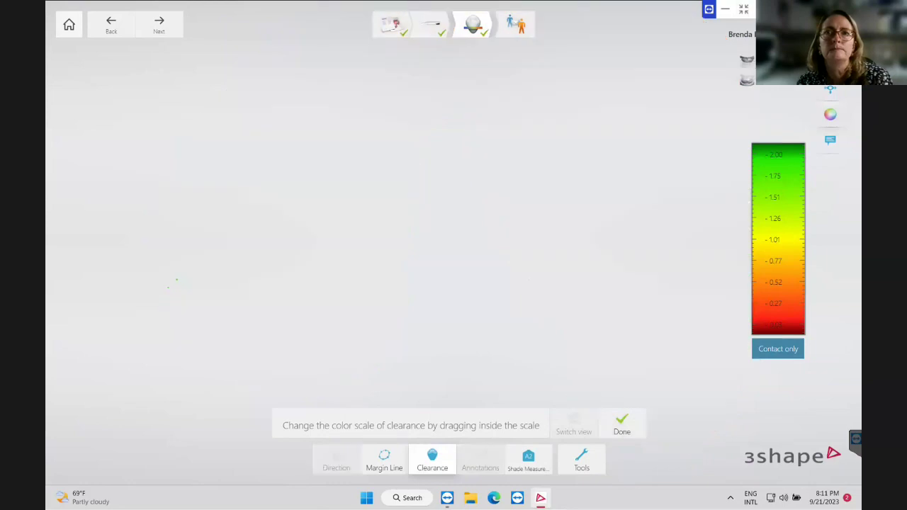
pyautogui.click(748, 79)
pyautogui.click(748, 60)
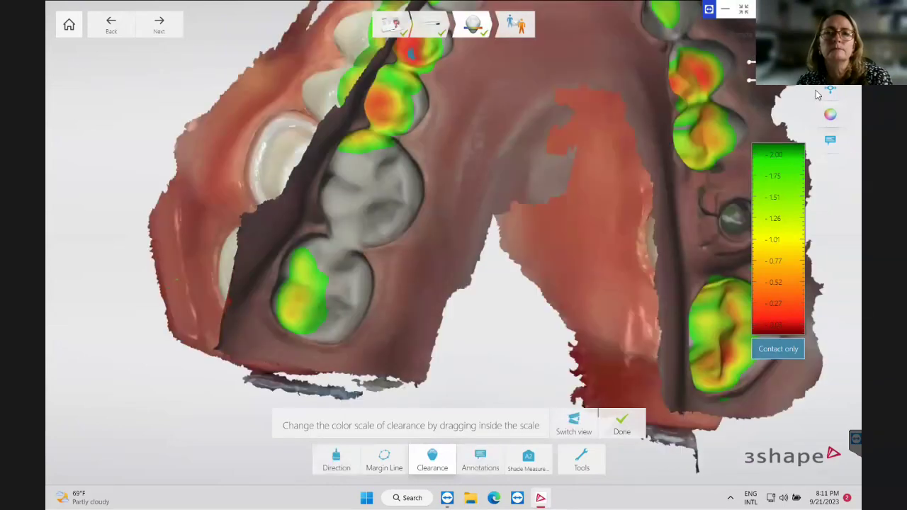
pyautogui.click(831, 90)
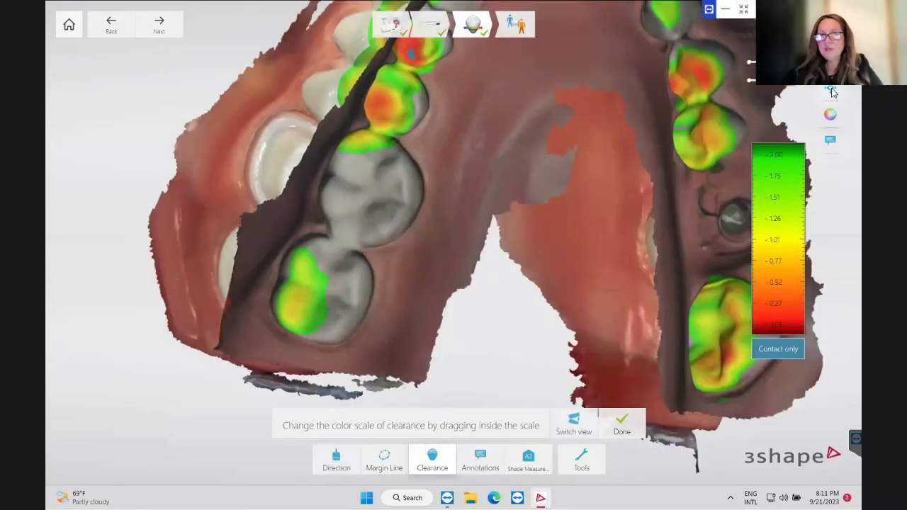
pyautogui.moveTo(494, 252)
pyautogui.mouseDown()
pyautogui.moveTo(470, 234)
pyautogui.moveTo(583, 248)
pyautogui.moveTo(492, 247)
pyautogui.mouseUp()
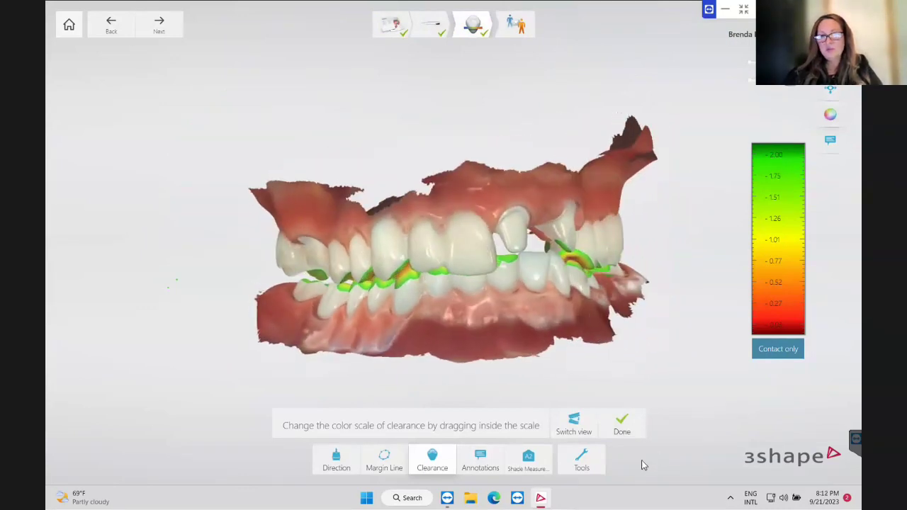
pyautogui.click(584, 461)
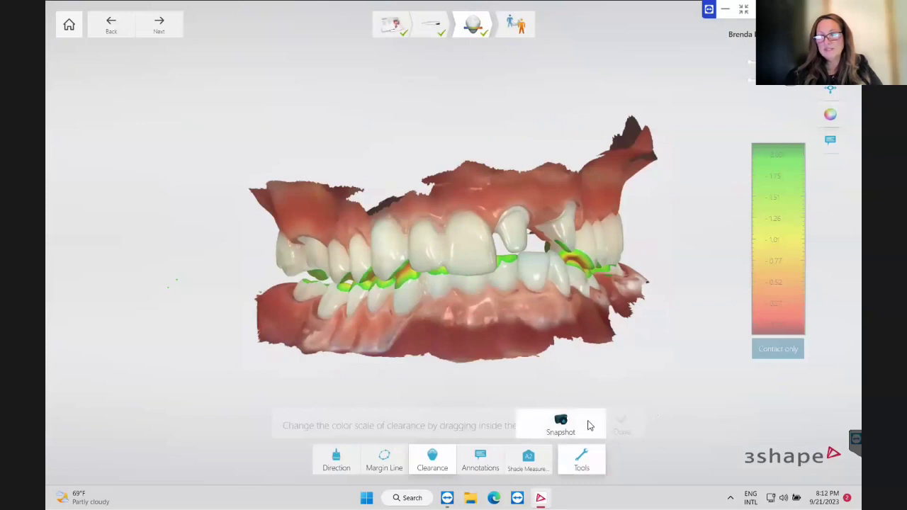